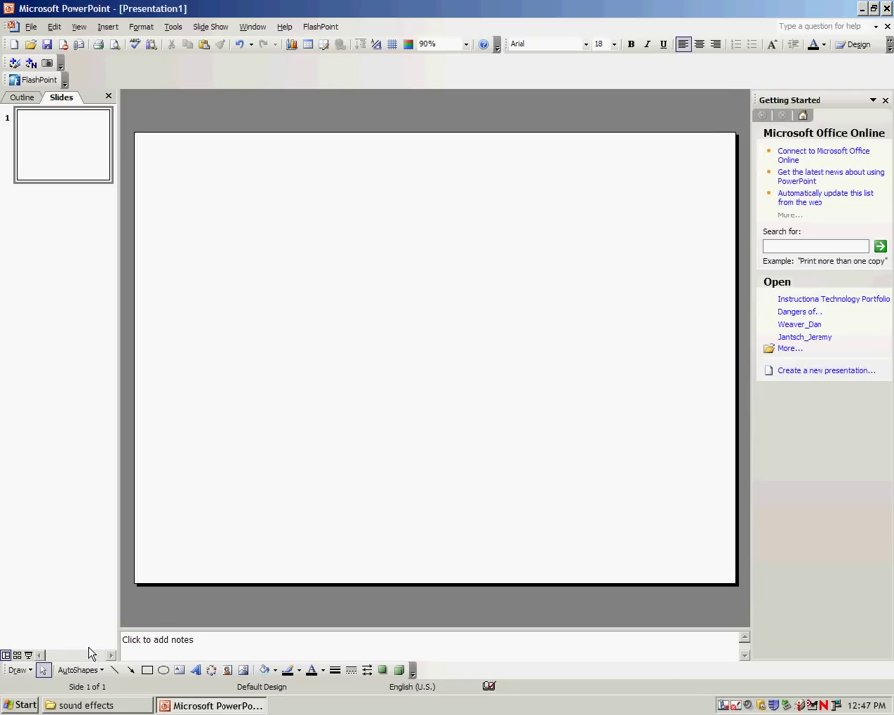
Draw a closed checkmark-shaped curve across the upper half of the slide with the Curve tool.
click(79, 671)
mouse_move(145, 532)
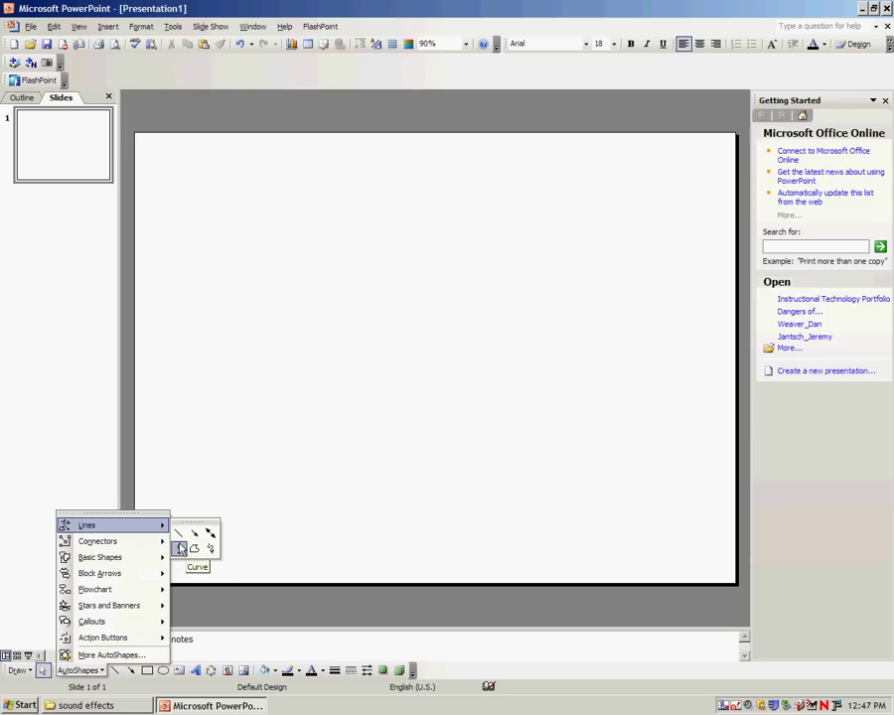
click(178, 547)
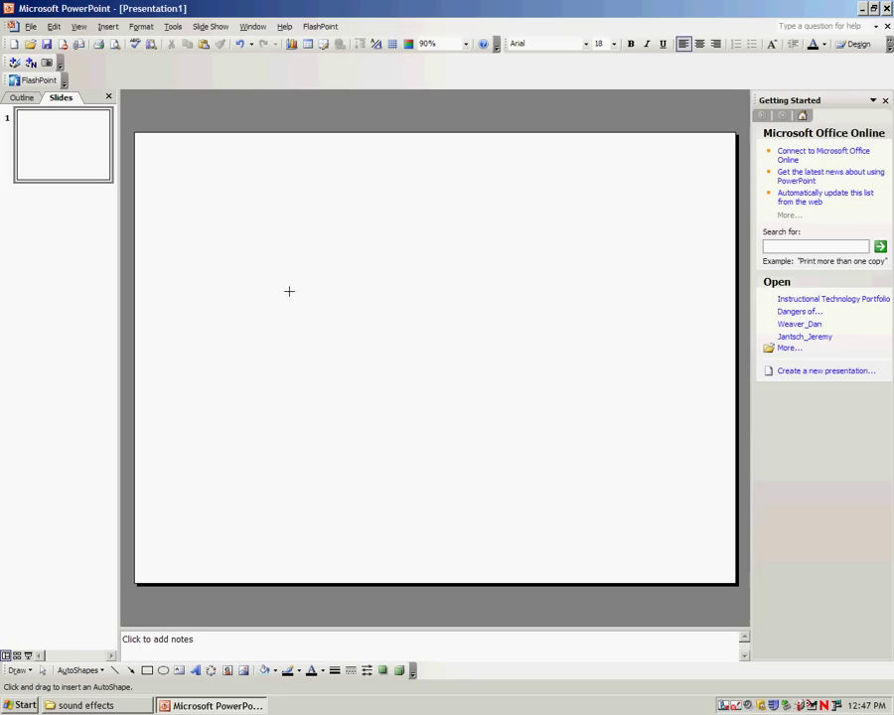
click(254, 237)
click(339, 361)
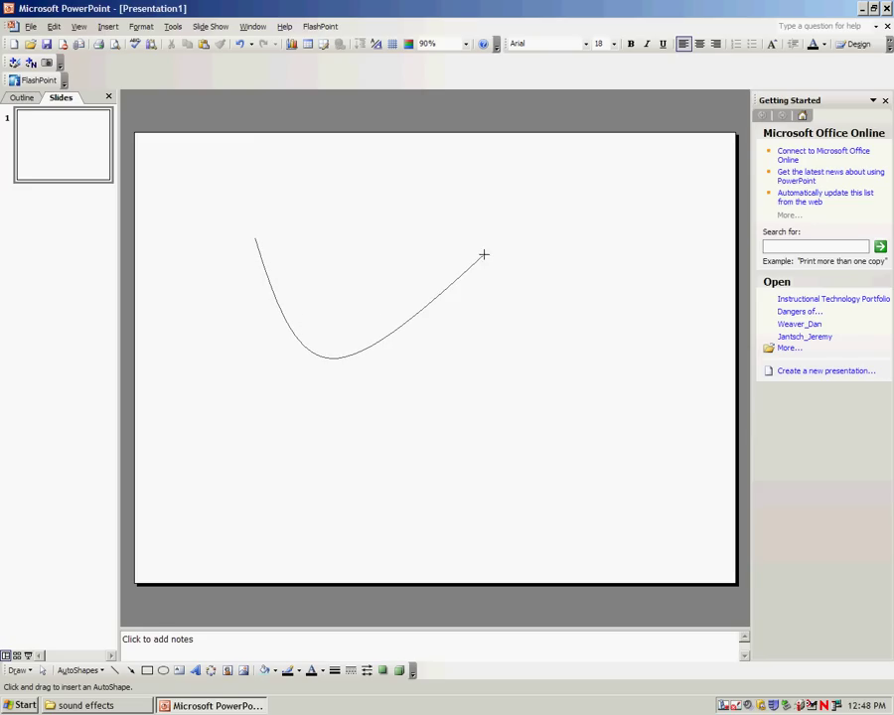
click(581, 166)
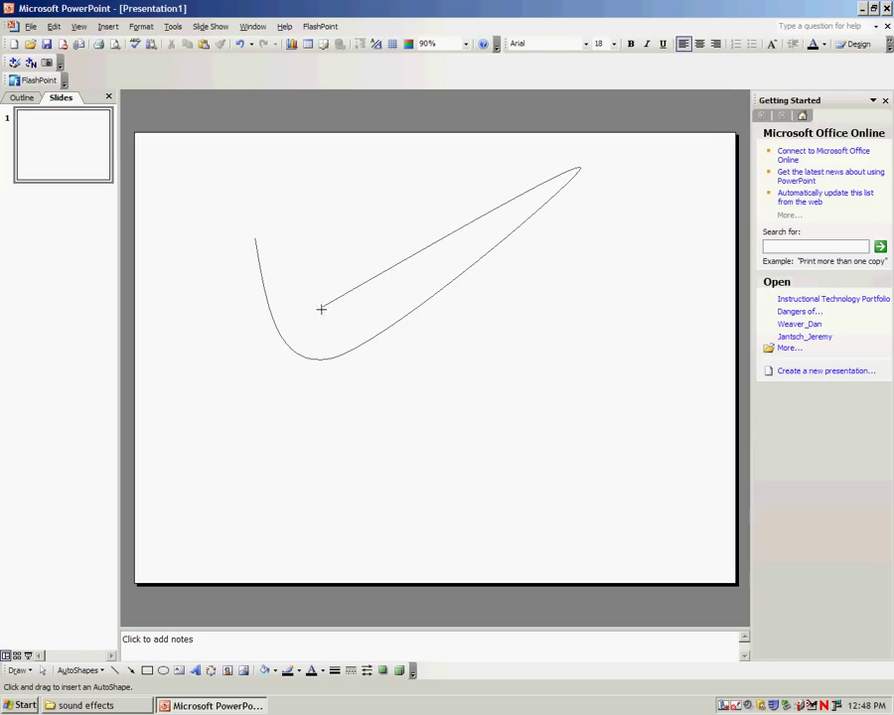
click(290, 311)
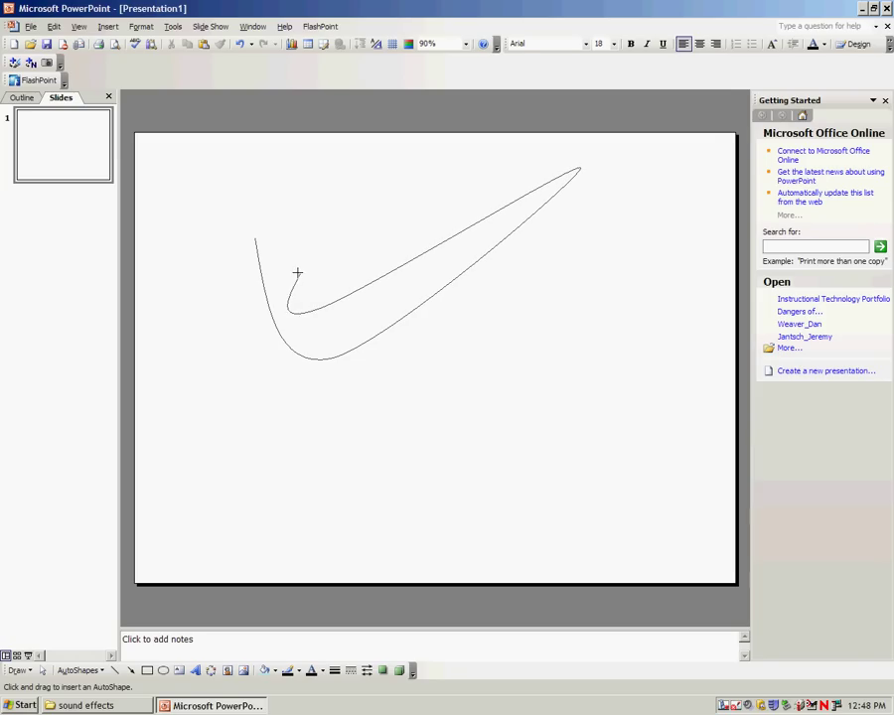
click(254, 240)
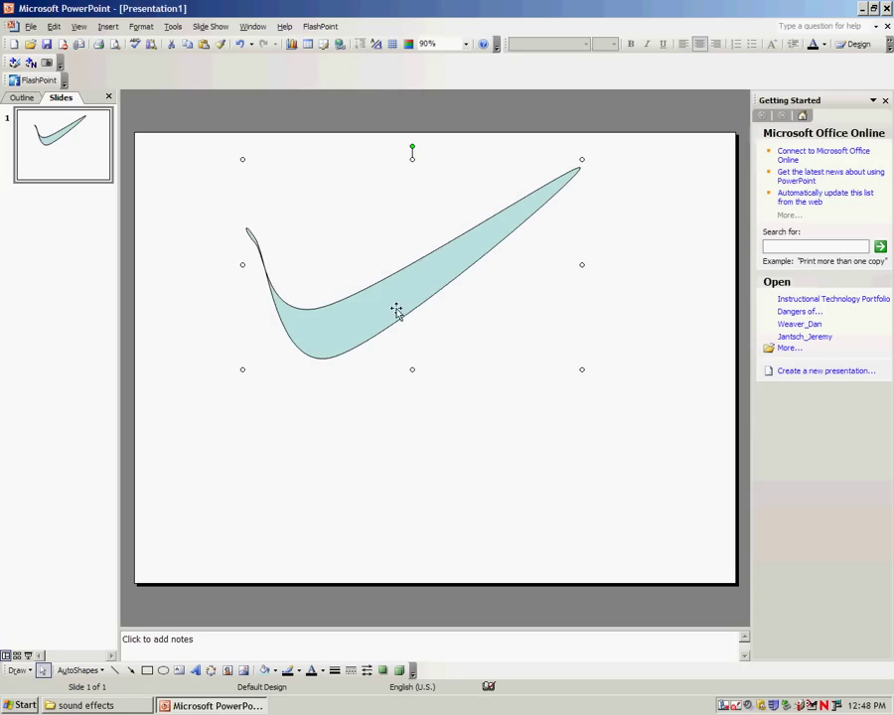
Move the checkmark-shaped curve slightly down the slide and delete it.
drag(396, 308, 393, 358)
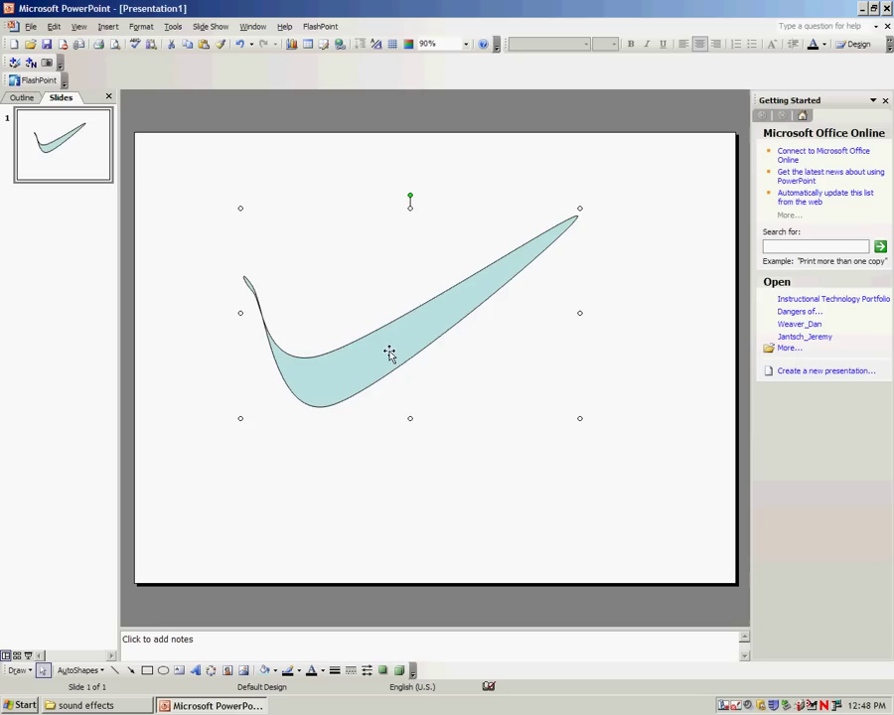
key(Delete)
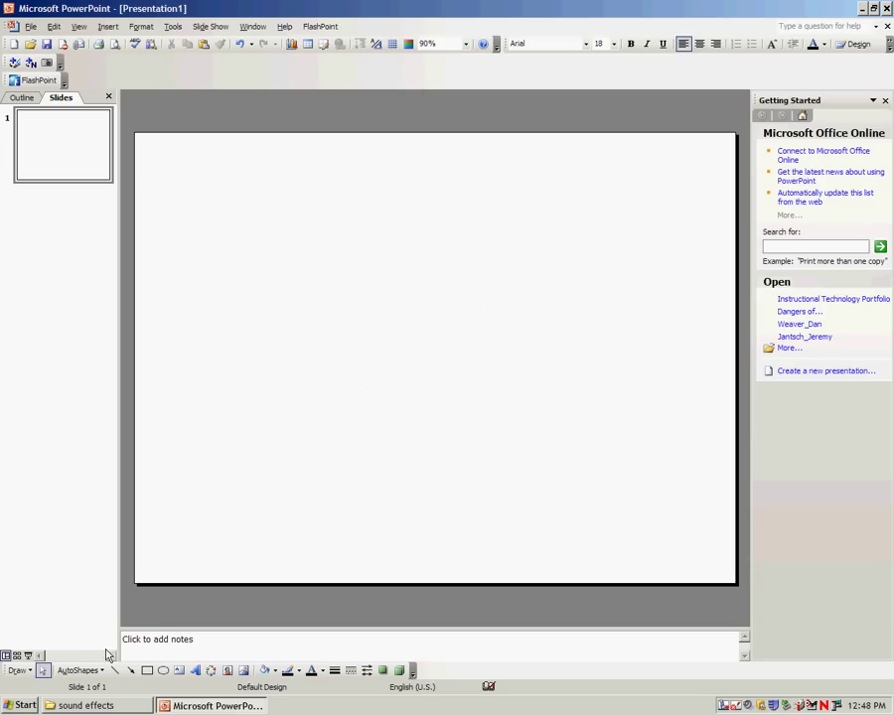
Draw a large closed curve with a rounded left side and three finger-like lobes facing right, using the Curve tool.
click(79, 671)
mouse_move(96, 527)
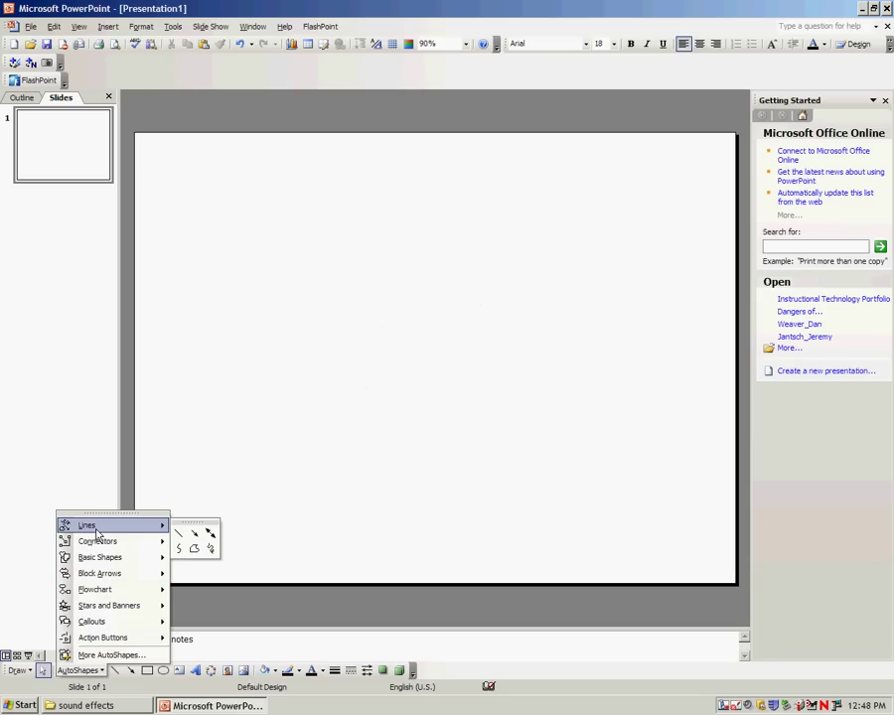
click(181, 529)
click(259, 322)
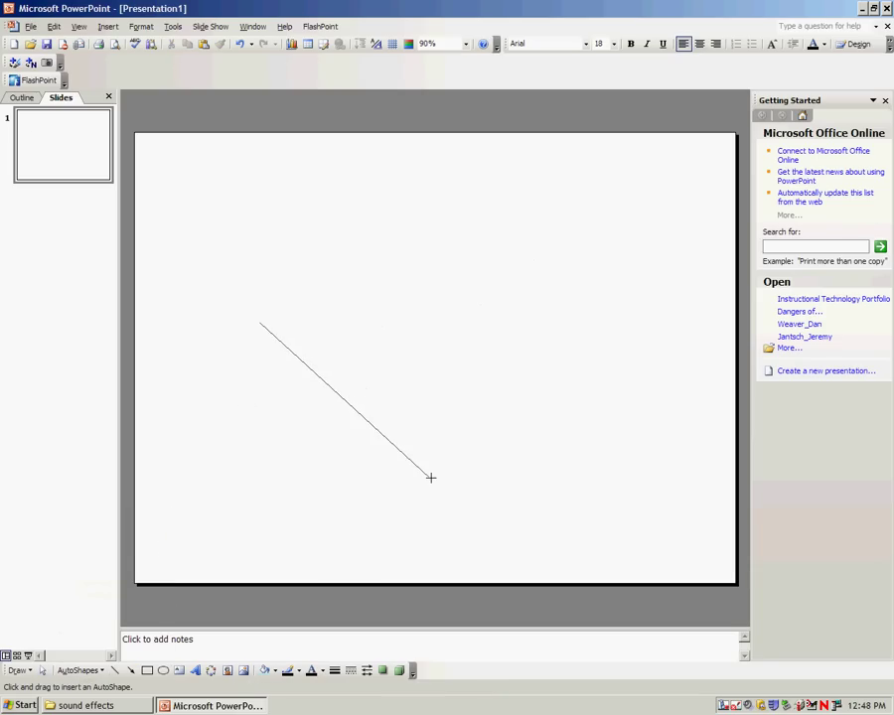
click(429, 474)
click(559, 349)
click(407, 332)
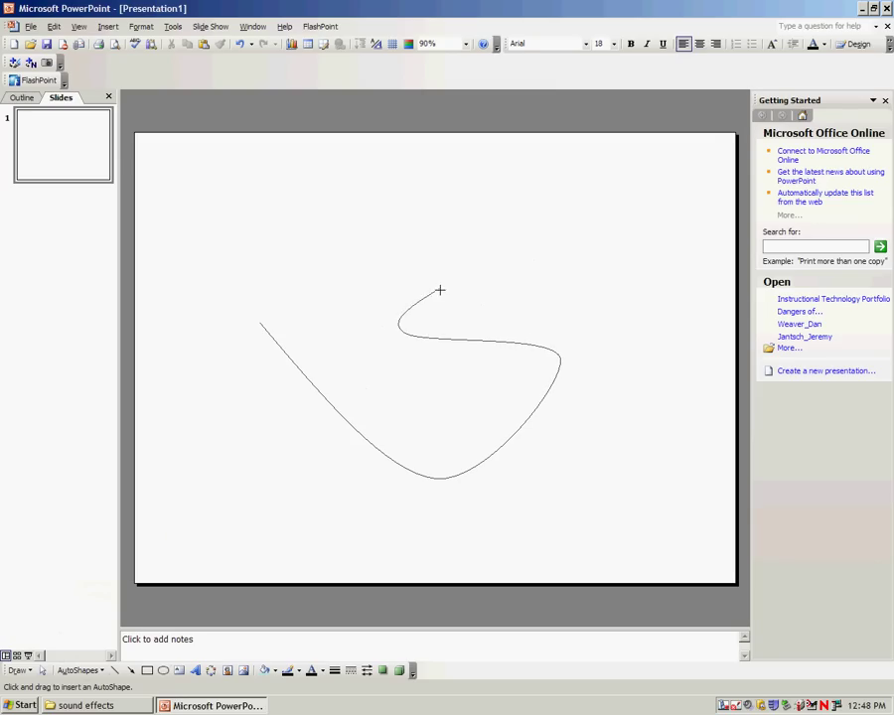
click(551, 283)
click(355, 270)
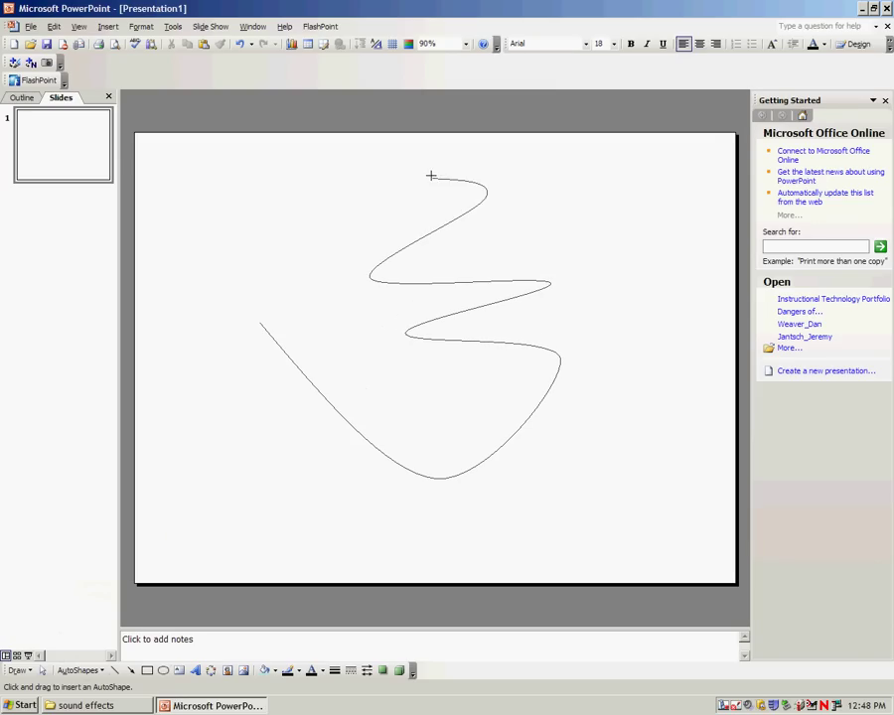
click(486, 198)
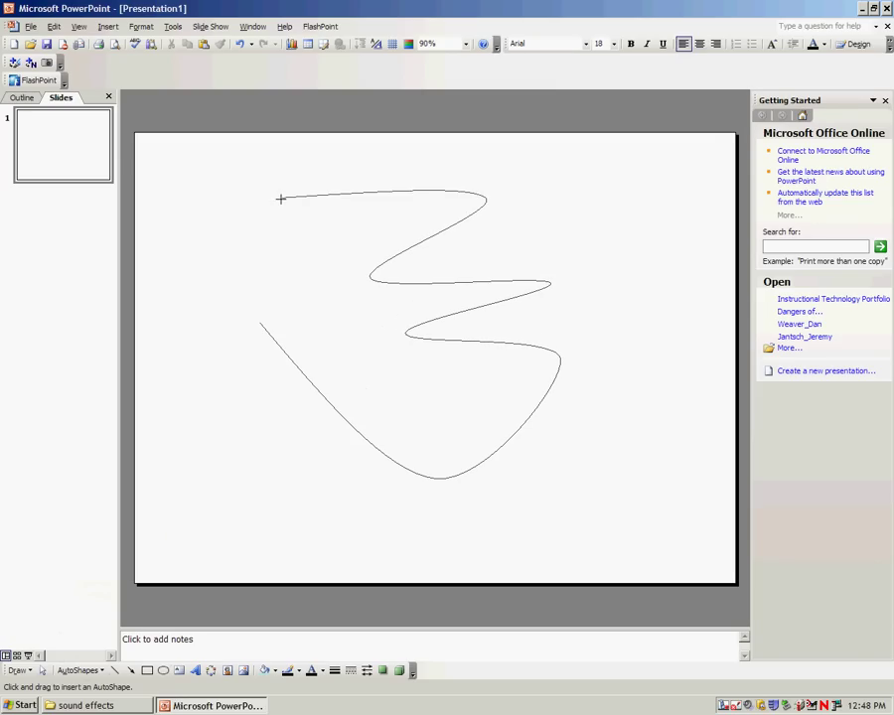
click(257, 320)
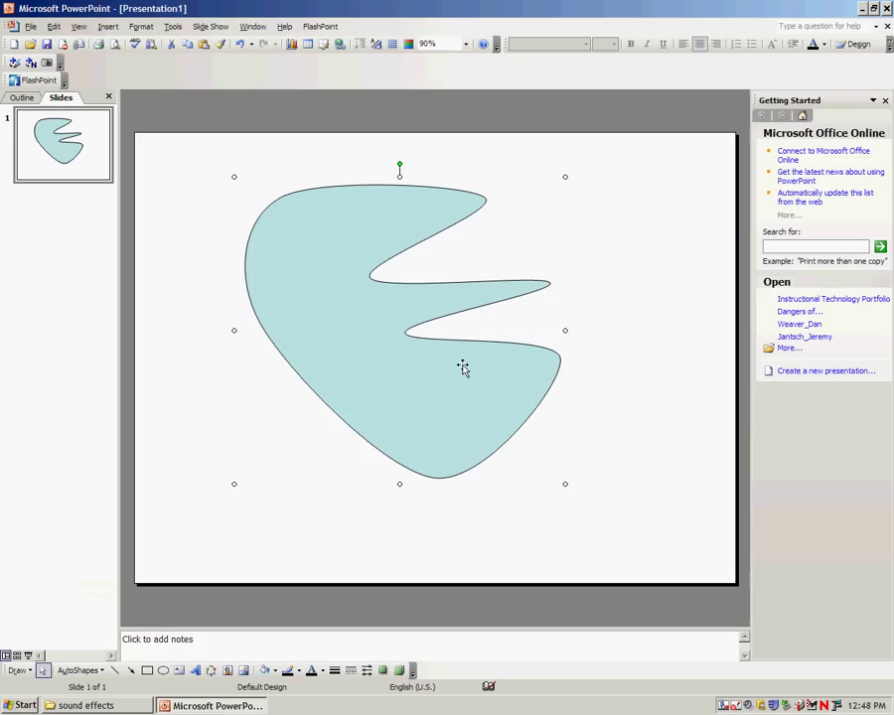
Shift the lobed curve shape slightly to the right and delete it.
drag(386, 366, 412, 372)
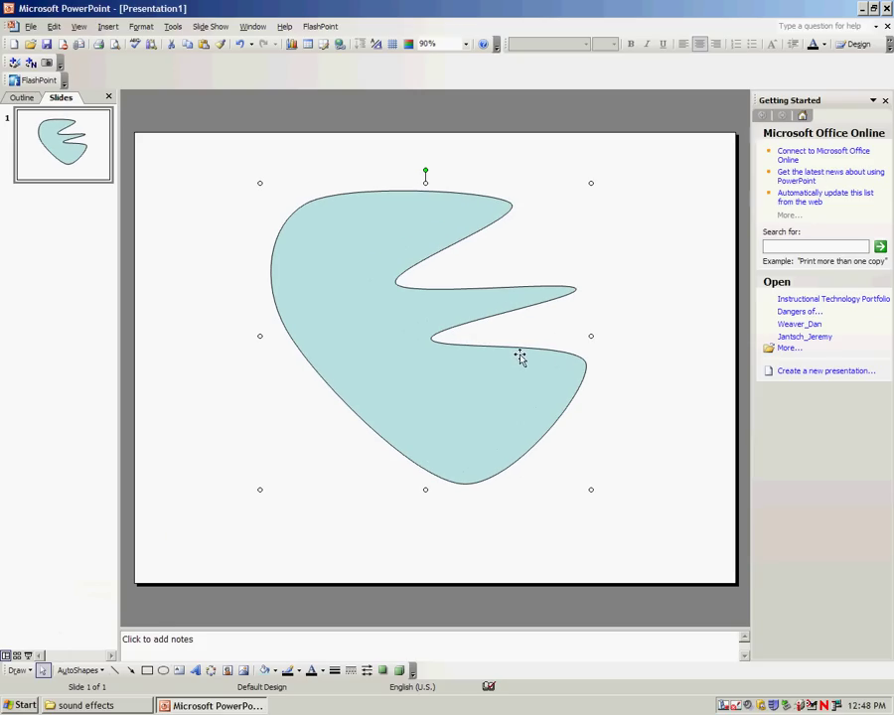
key(Delete)
Draw a closed seven-sided polygon with straight edges and a deep notch on its left side, using the Freeform tool.
click(80, 670)
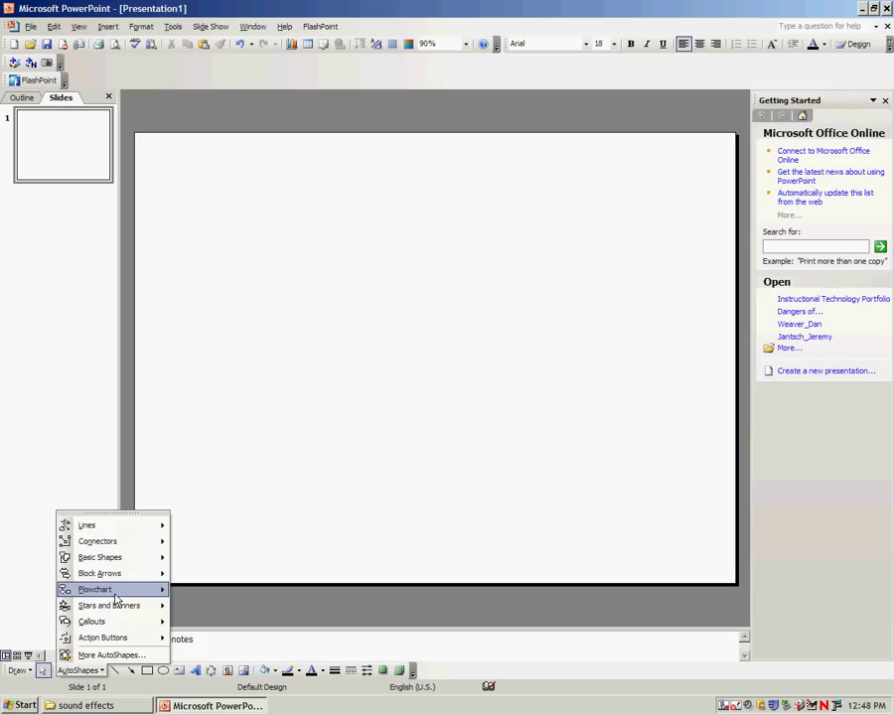
mouse_move(114, 525)
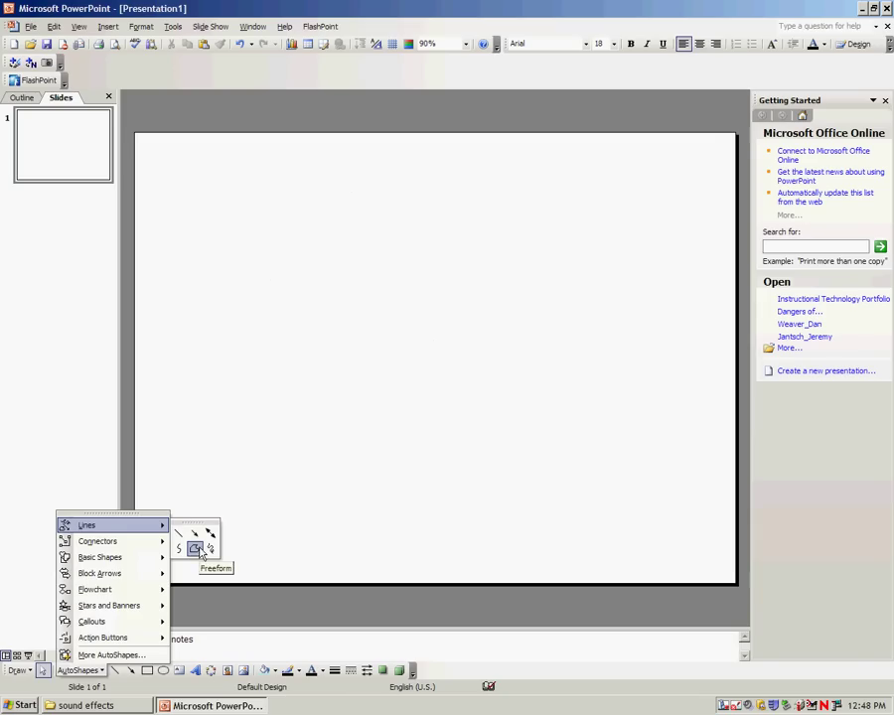
click(197, 549)
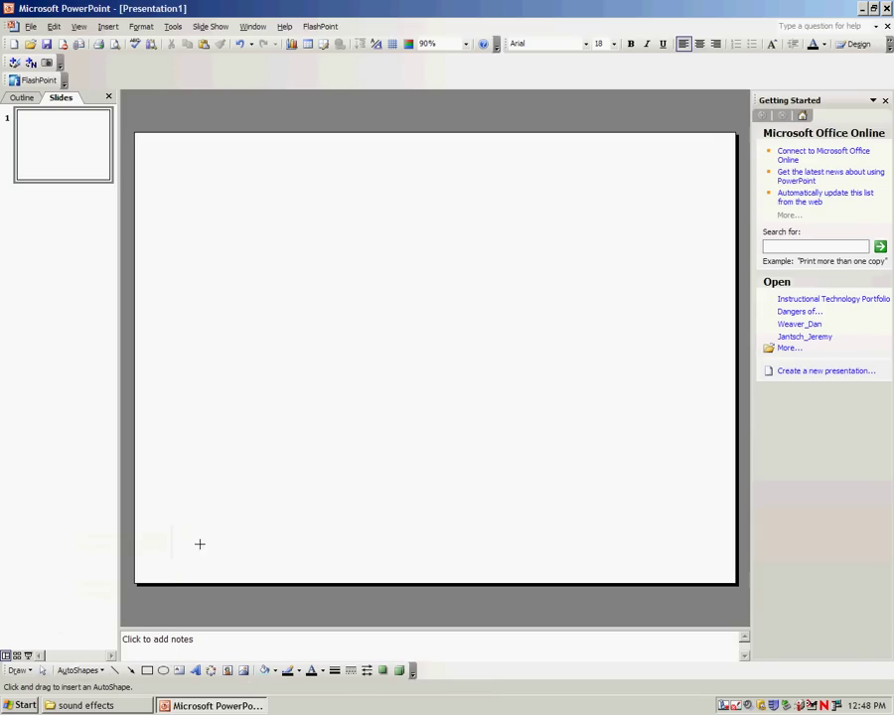
click(251, 256)
click(510, 263)
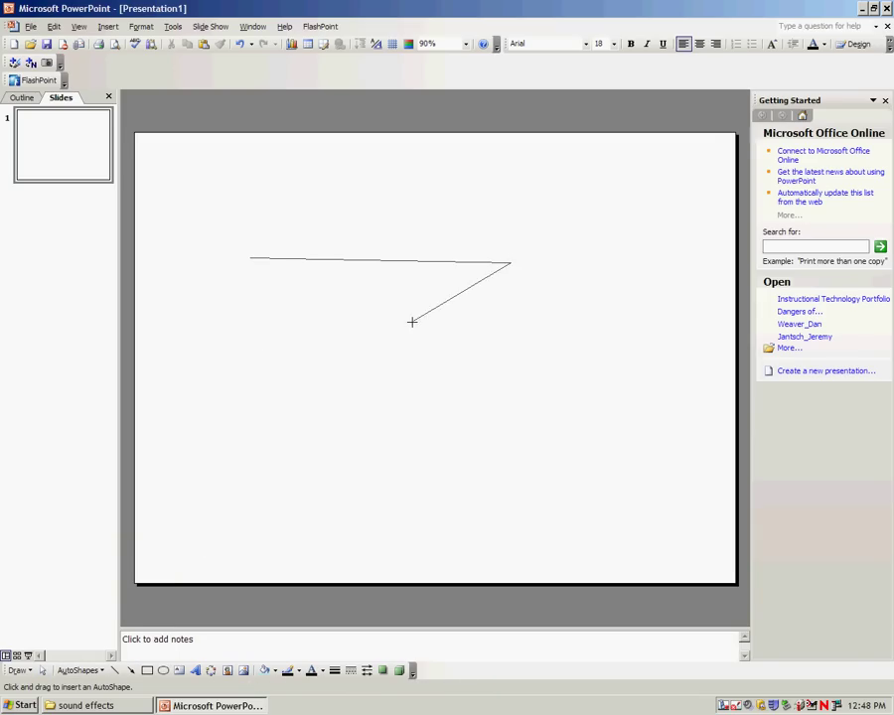
click(369, 362)
click(596, 491)
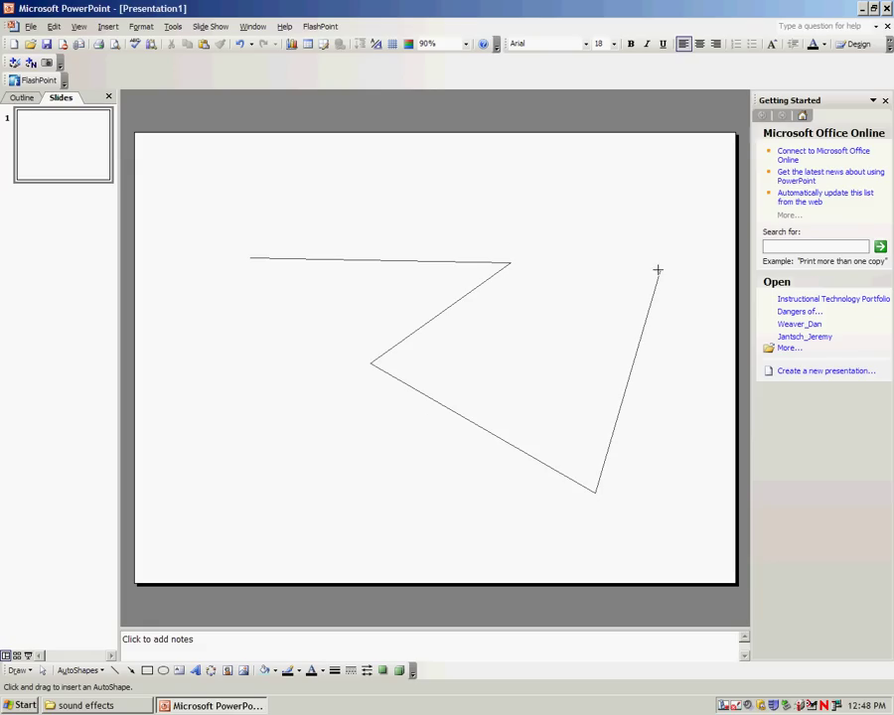
click(660, 266)
click(519, 188)
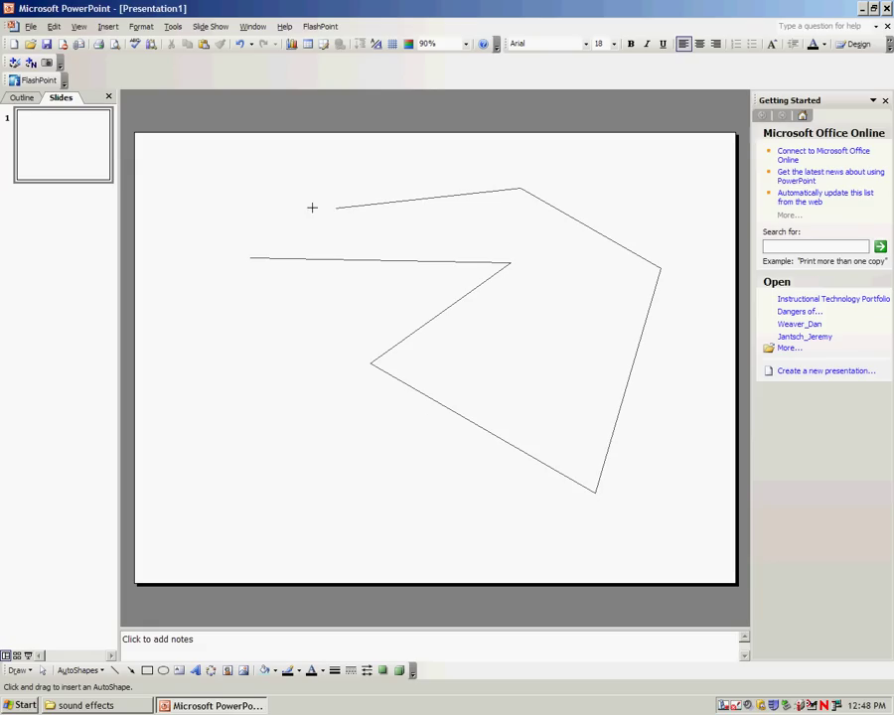
click(259, 203)
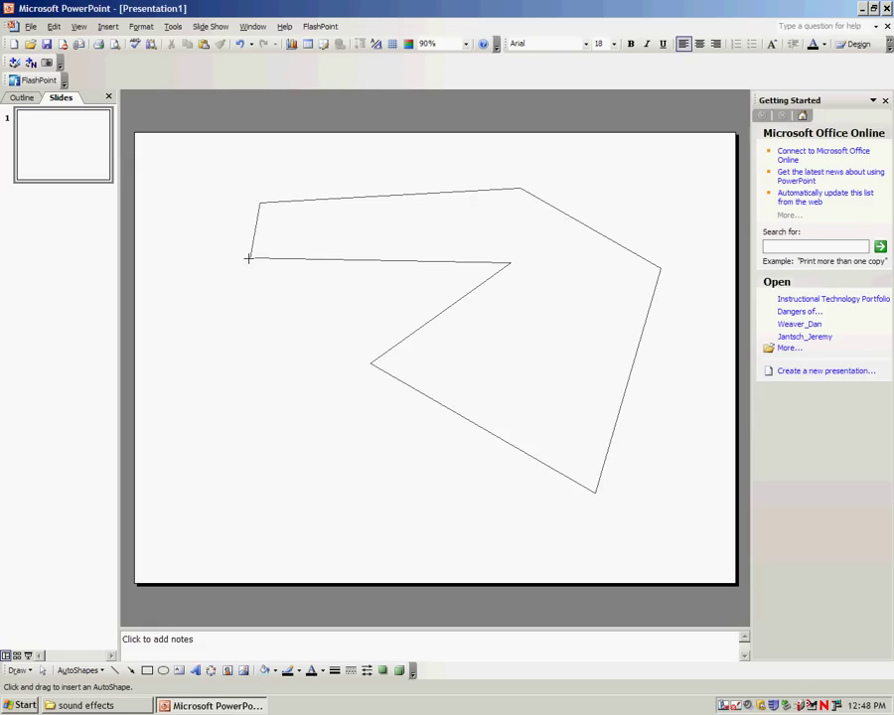
click(249, 259)
Move the seven-sided polygon slightly left, rotate it clockwise by about 30 degrees, and delete it.
drag(485, 234, 452, 239)
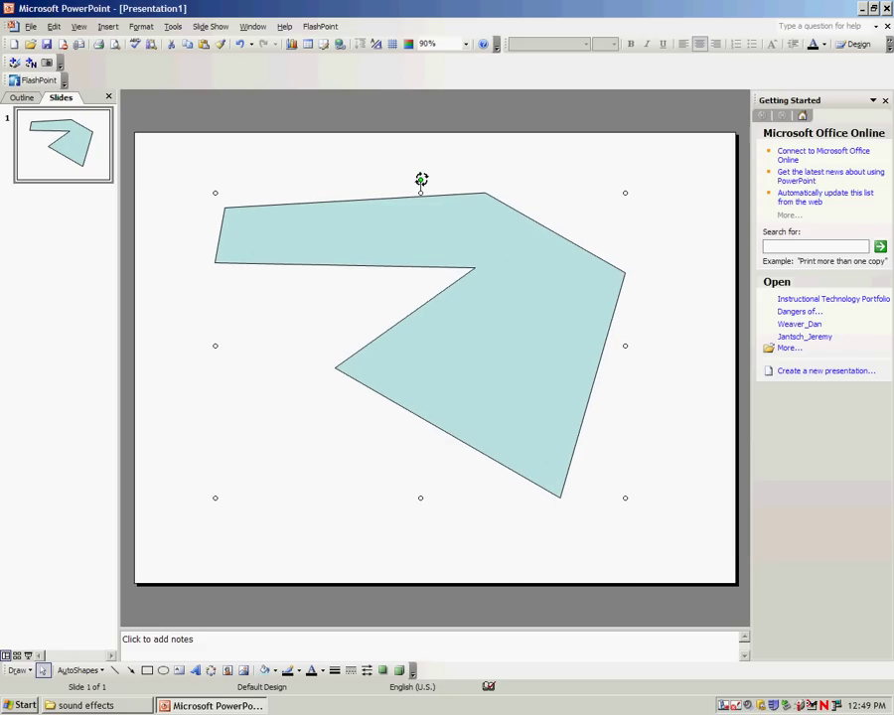
drag(421, 179, 502, 211)
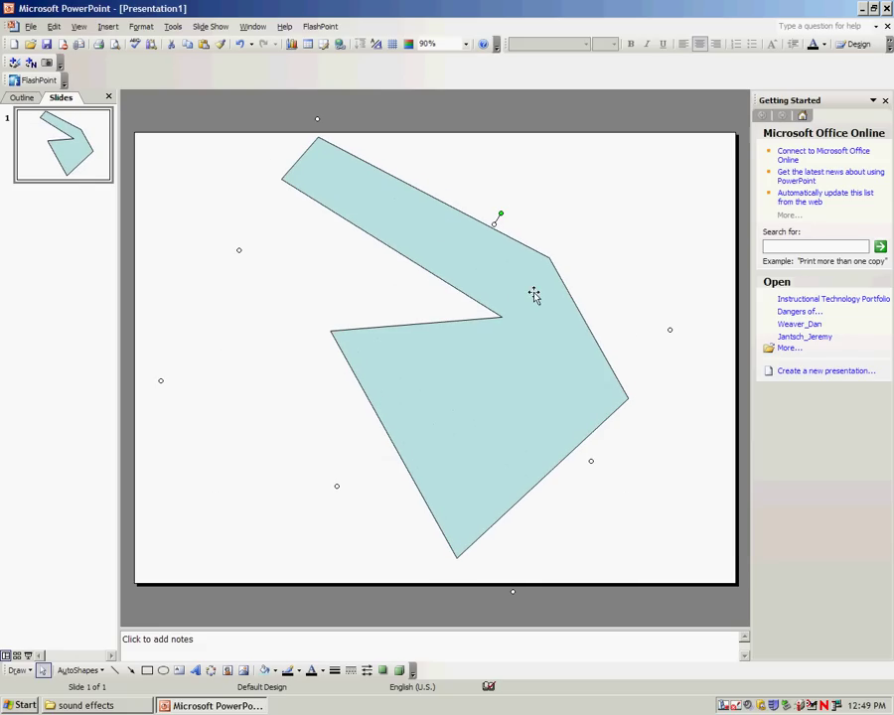
key(Delete)
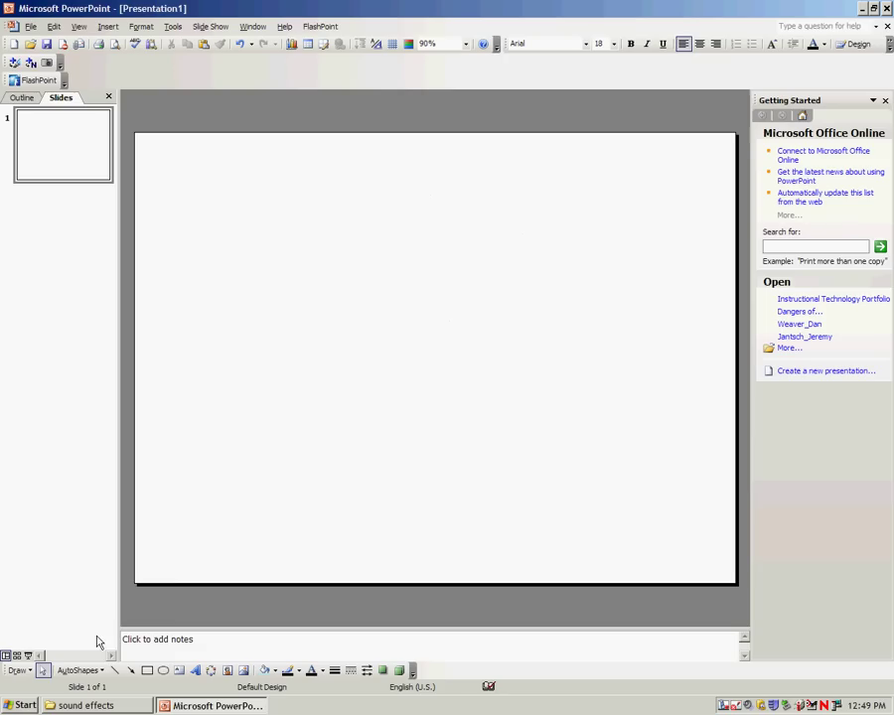
Draw a closed Freeform shape with straight left and bottom edges and a wavy freehand upper-right edge, and delete it.
click(79, 671)
mouse_move(123, 526)
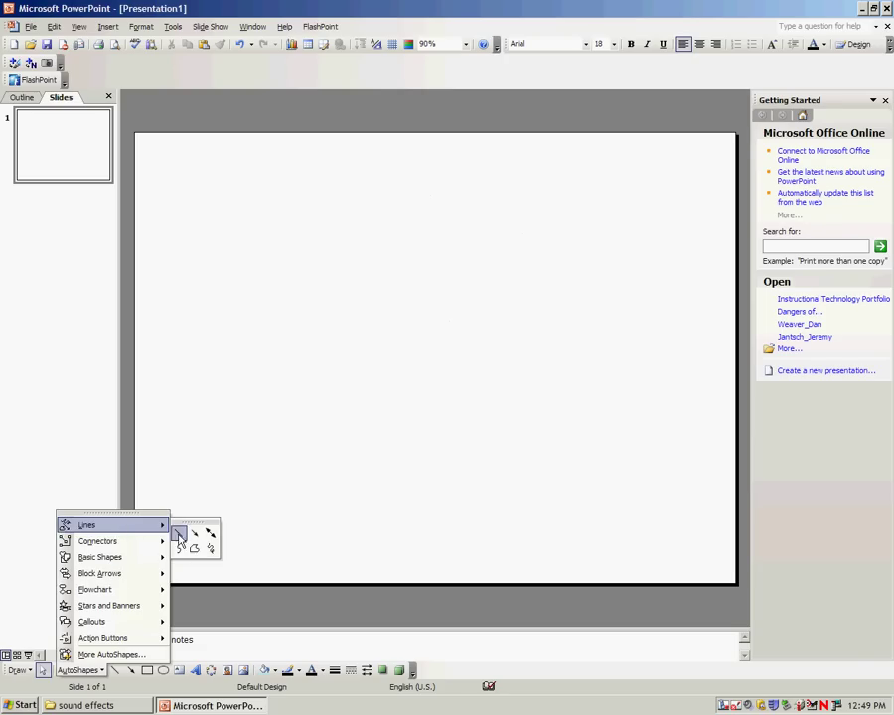
click(196, 548)
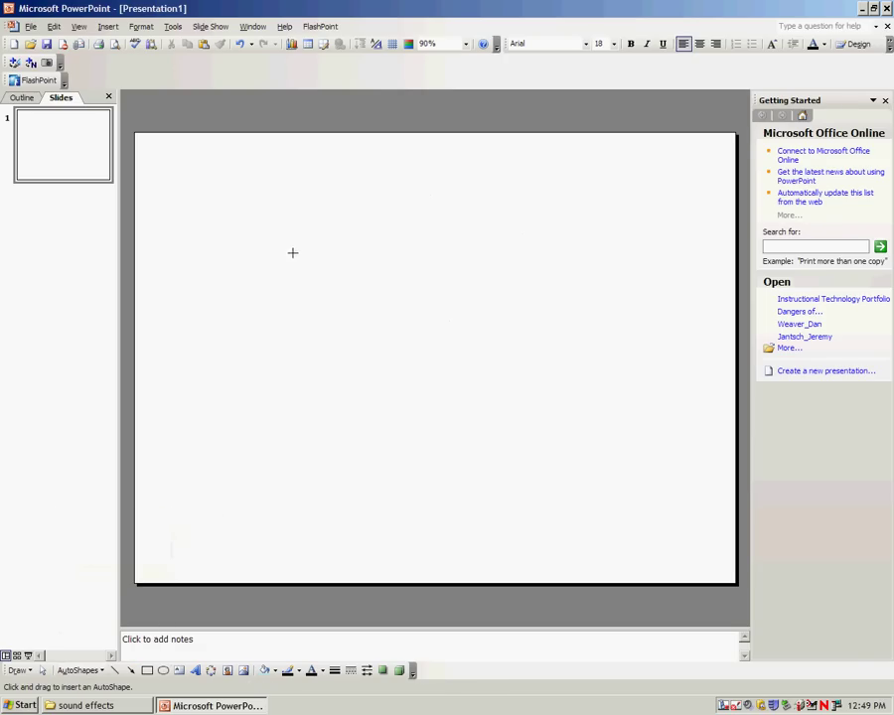
click(293, 253)
click(215, 407)
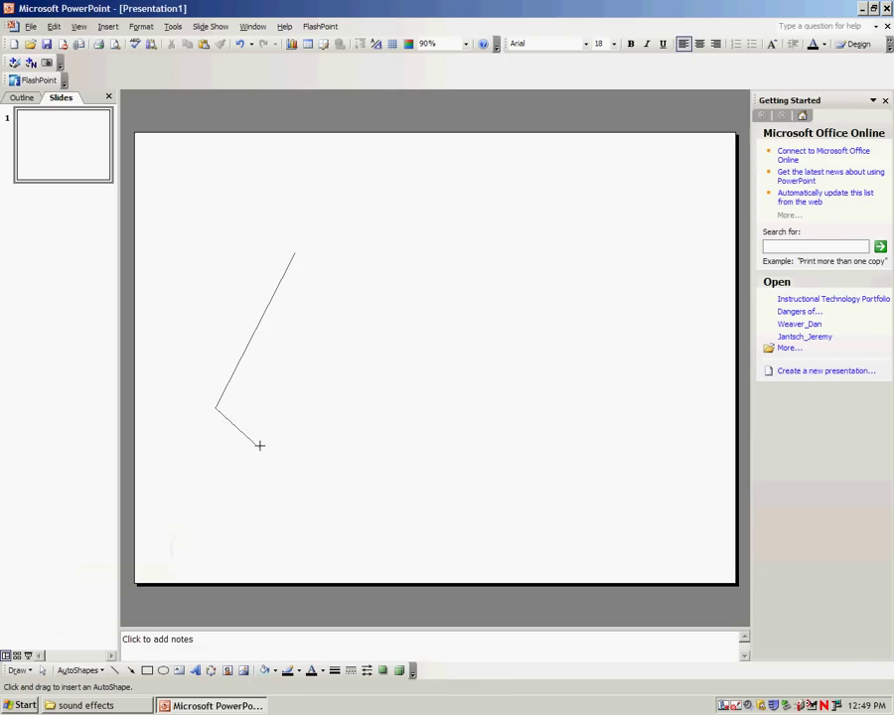
click(421, 522)
mouse_move(532, 390)
mouse_down()
mouse_move(527, 365)
mouse_move(456, 370)
mouse_move(453, 350)
mouse_move(396, 339)
mouse_move(421, 309)
mouse_up()
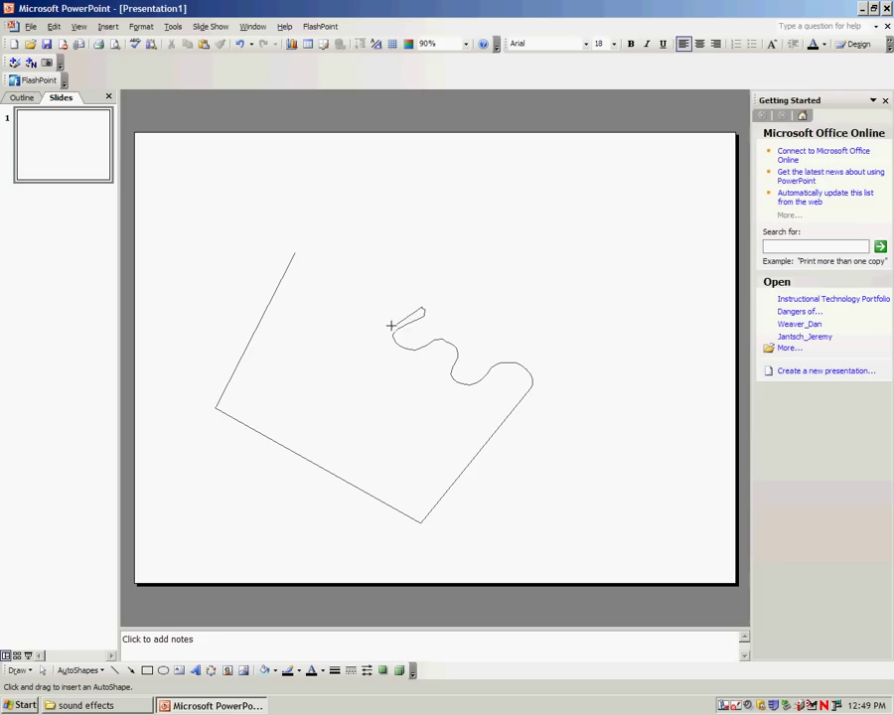
mouse_move(420, 309)
mouse_down()
mouse_move(402, 294)
mouse_move(386, 303)
mouse_move(363, 231)
mouse_move(341, 211)
mouse_move(299, 215)
mouse_up()
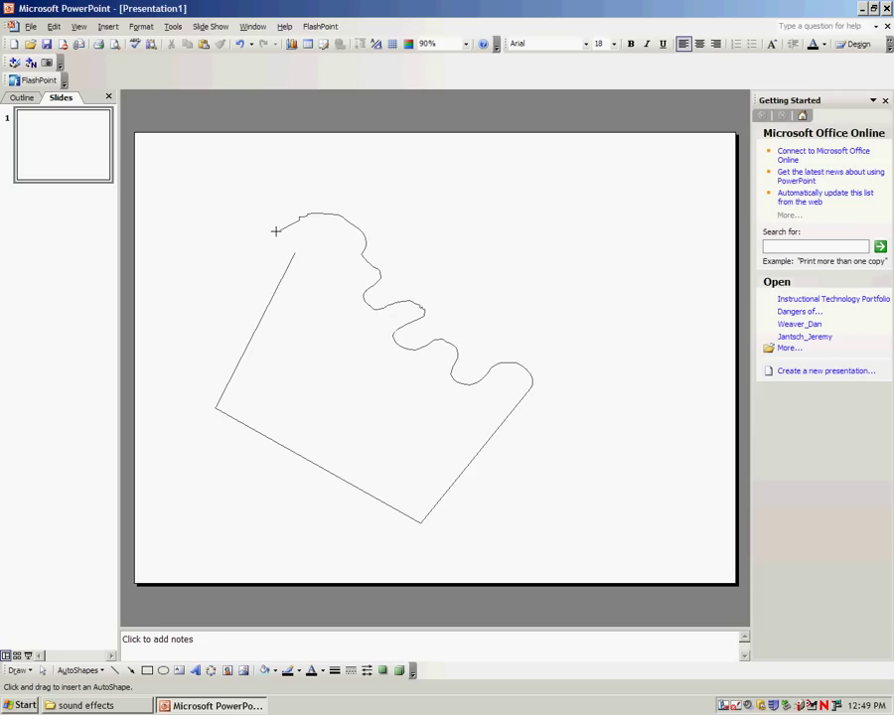
double_click(293, 250)
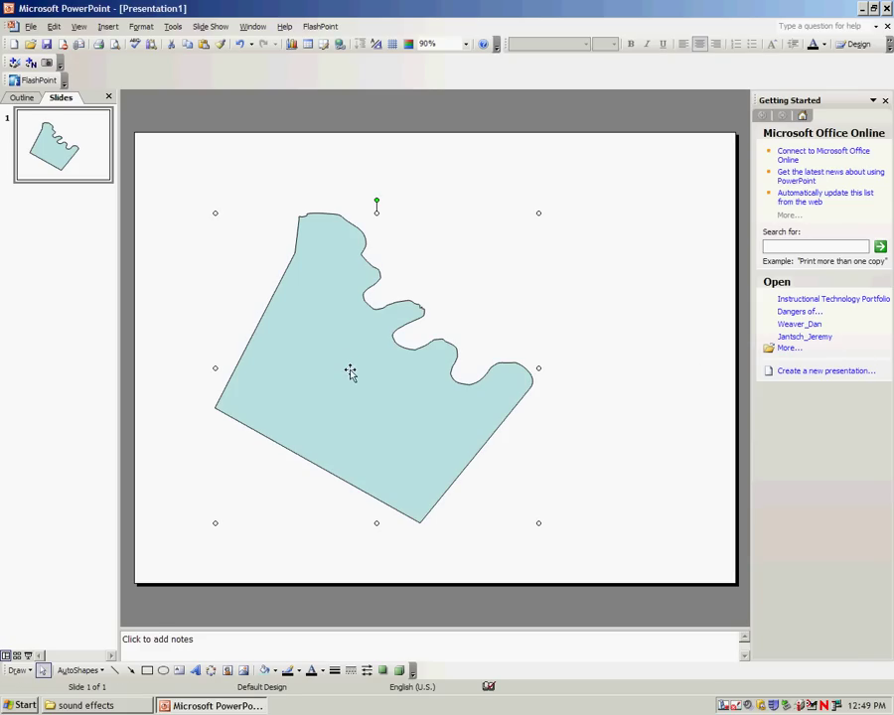
key(Delete)
Draw a small closed cat-head outline with two pointed ears above the slide's center using the Scribble tool.
click(78, 670)
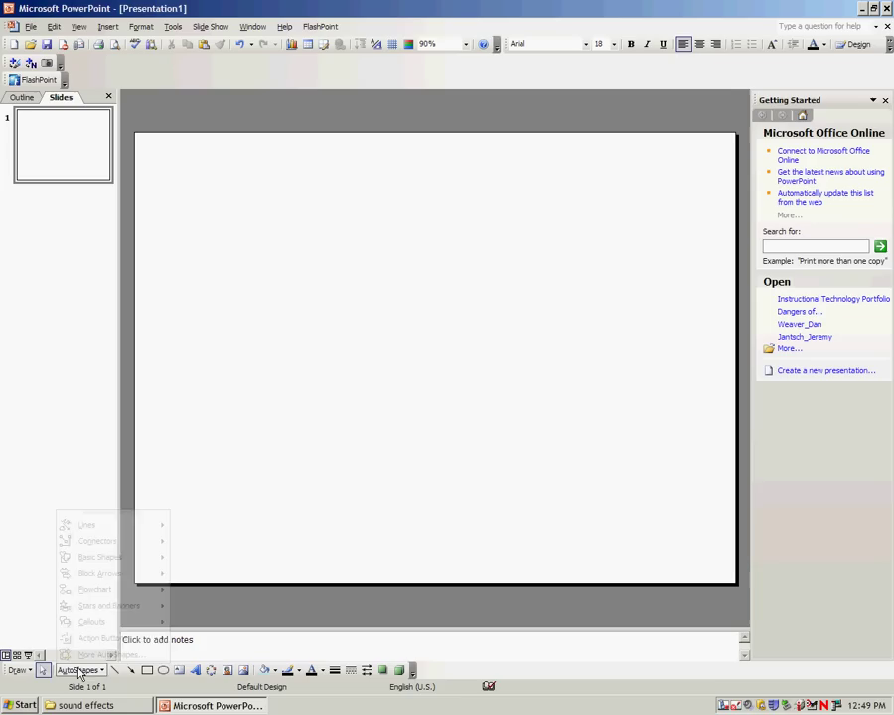
mouse_move(124, 526)
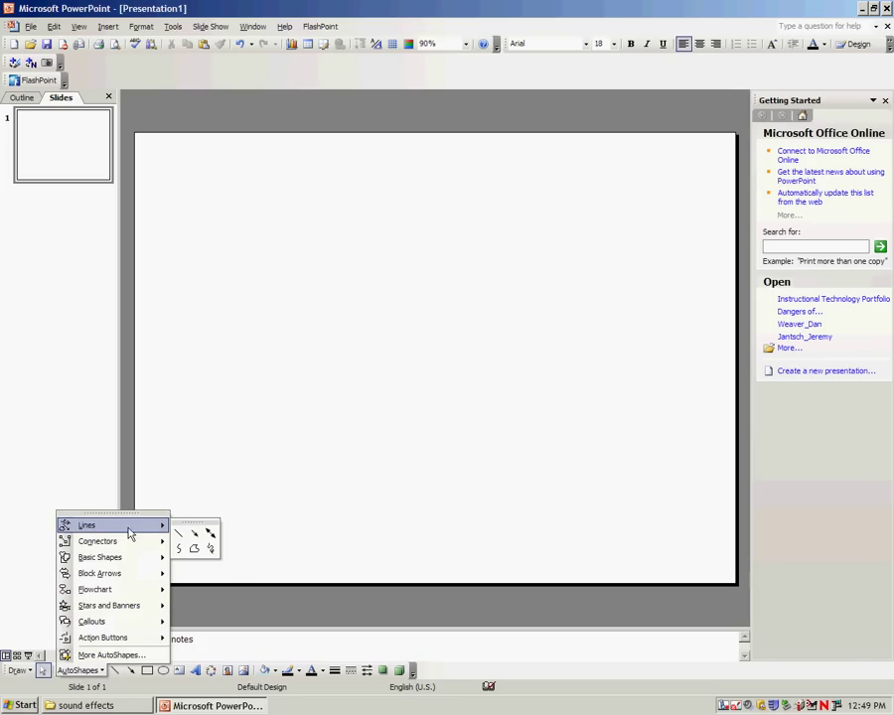
click(211, 549)
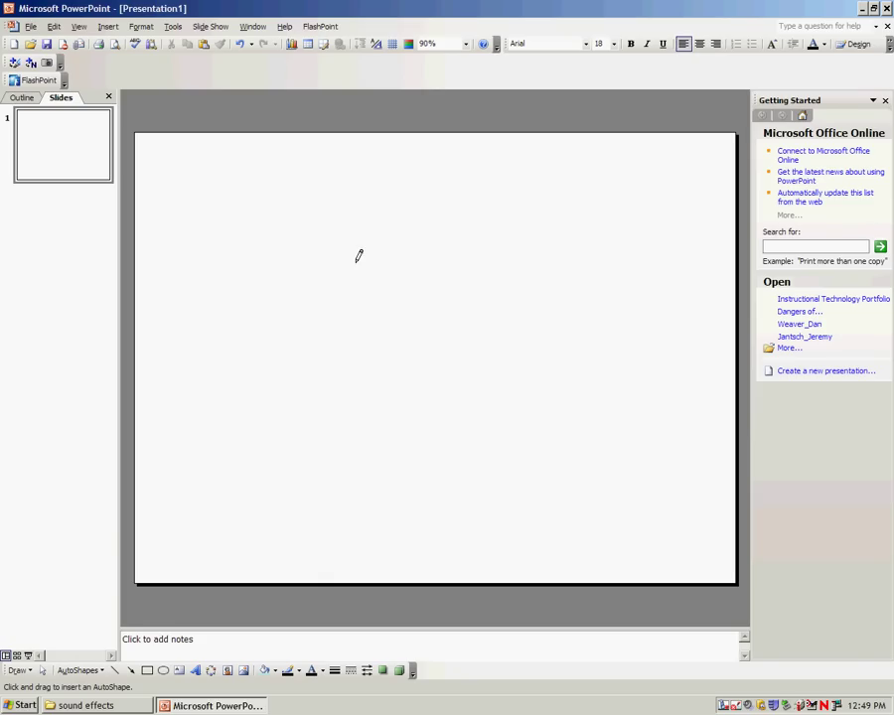
mouse_move(359, 257)
mouse_down()
mouse_move(277, 246)
mouse_move(305, 319)
mouse_move(355, 318)
mouse_move(365, 273)
mouse_move(363, 251)
mouse_move(353, 255)
mouse_move(388, 287)
mouse_up()
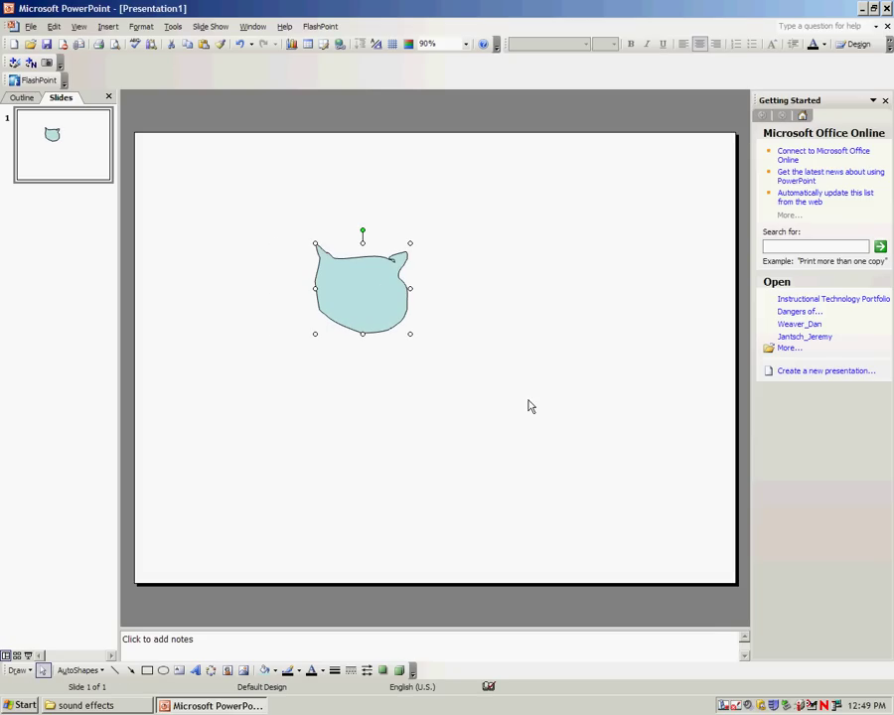
Fill the cat-head shape with a horizontal gradient from light teal at its top to dark teal at its bottom.
double_click(351, 279)
click(487, 263)
click(437, 434)
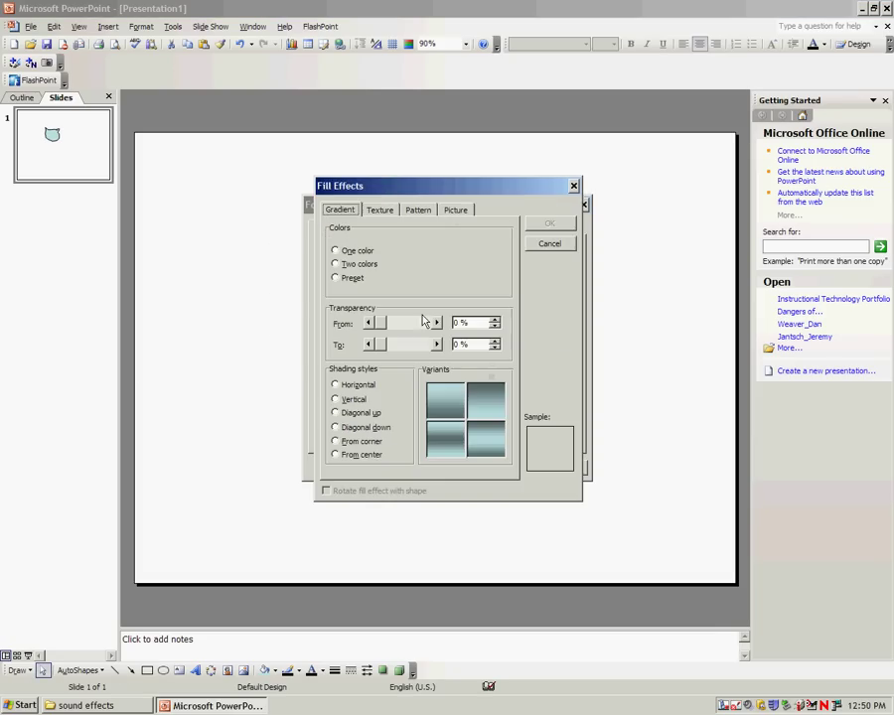
key(Escape)
click(446, 463)
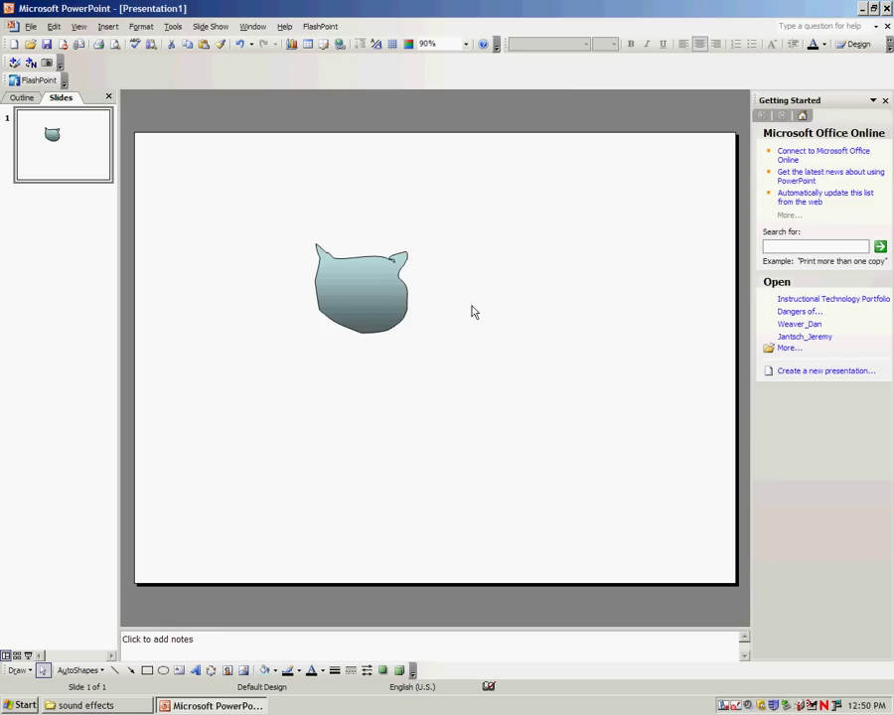
Edit the cat-head's points to tidy the small overlapping loop at the inner base of its right ear.
click(362, 271)
right_click(362, 271)
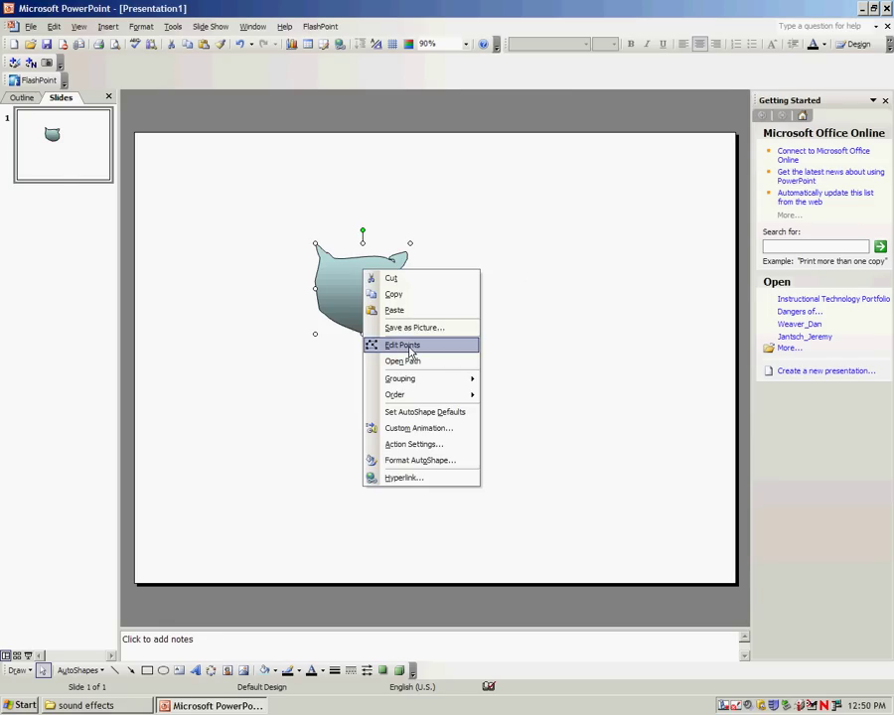
click(402, 345)
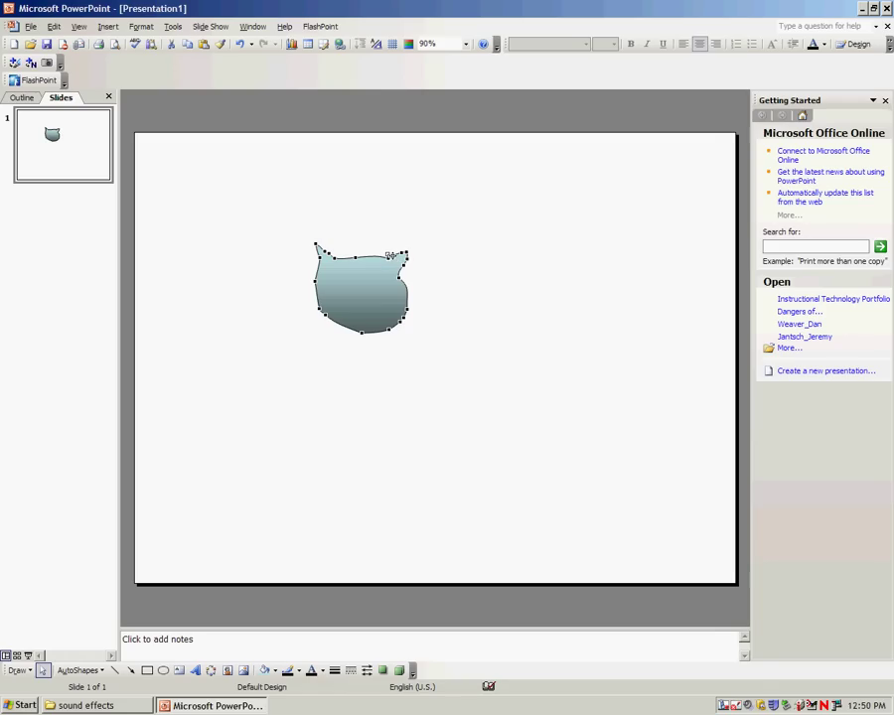
click(447, 256)
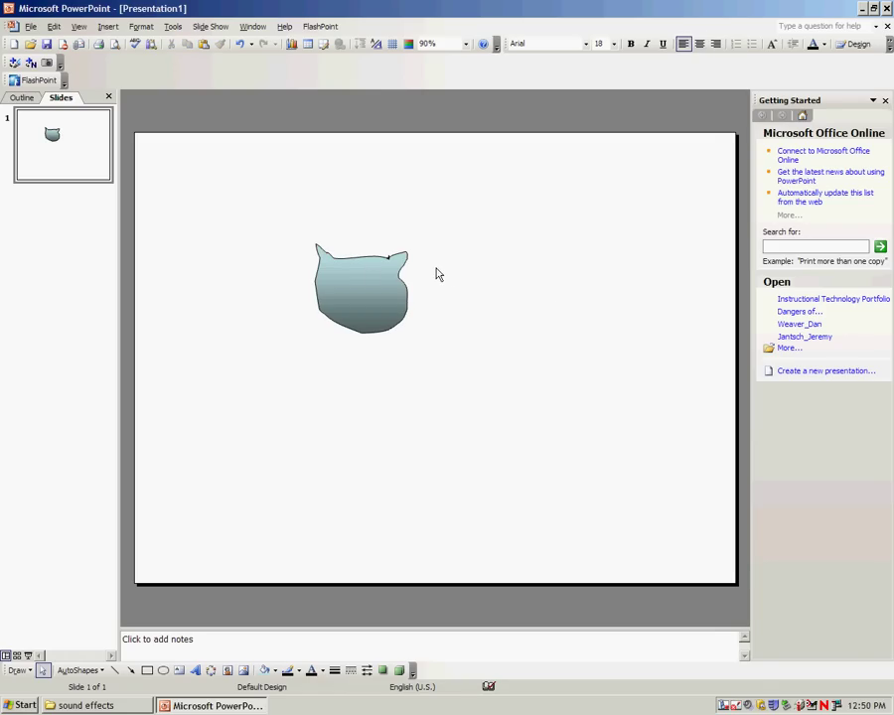
Draw a closed four-sided shape with straight edges in the slide's lower-left area using the Freeform tool.
click(79, 670)
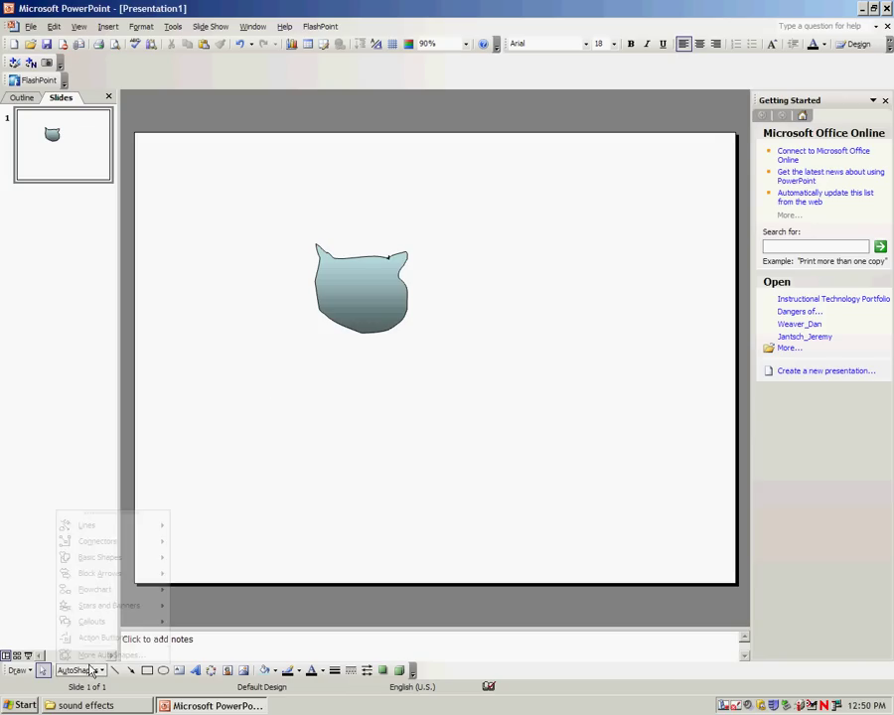
mouse_move(117, 531)
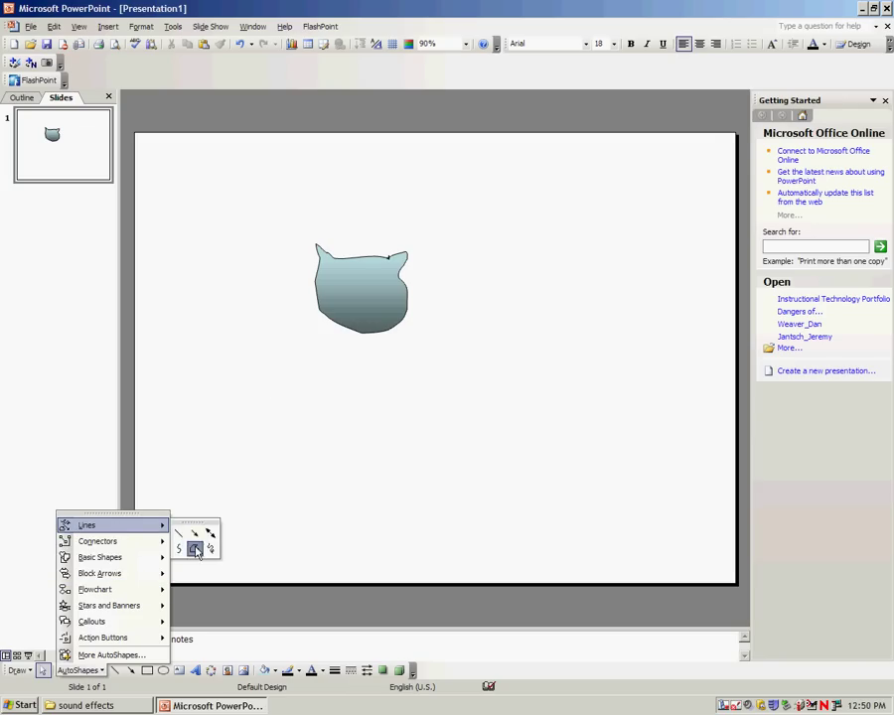
click(193, 543)
click(230, 492)
click(365, 478)
click(297, 425)
click(185, 421)
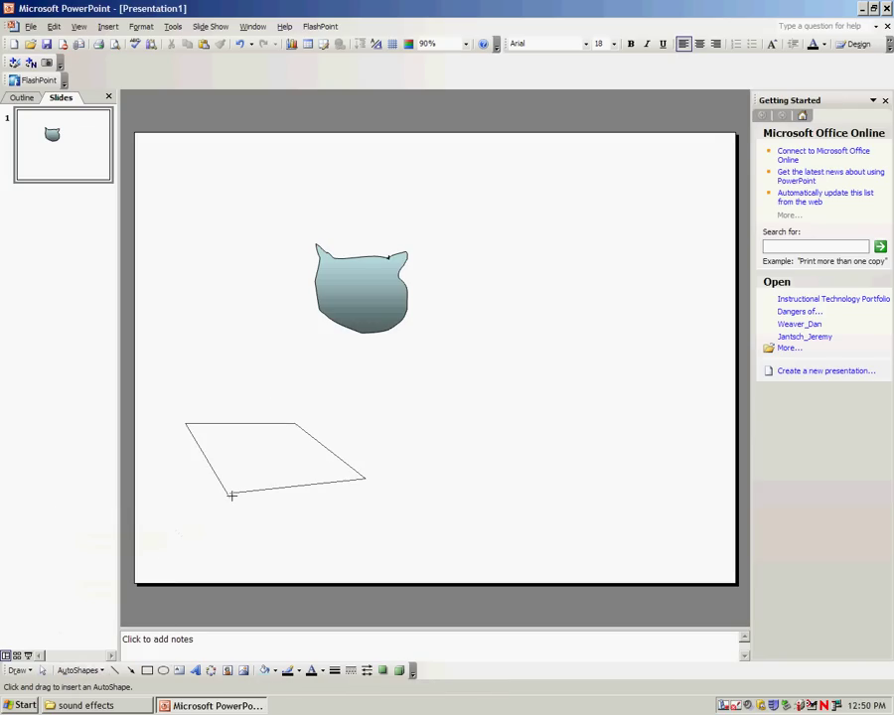
key(Escape)
Edit the four-sided shape's points: raise its upper-right corner, and pull new corners outward from its right and bottom edges.
right_click(255, 447)
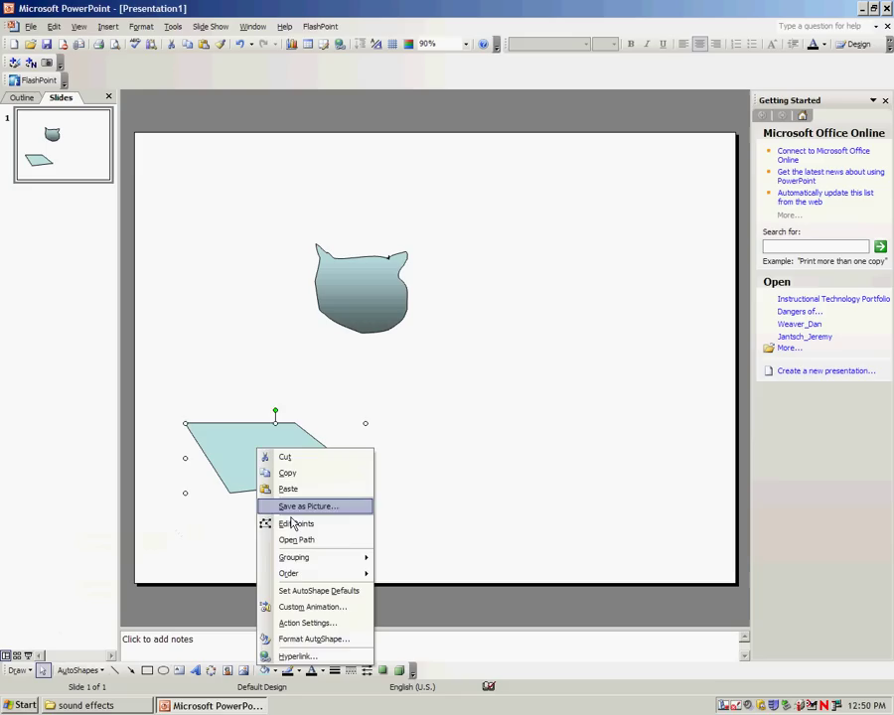
click(292, 521)
drag(295, 425, 289, 332)
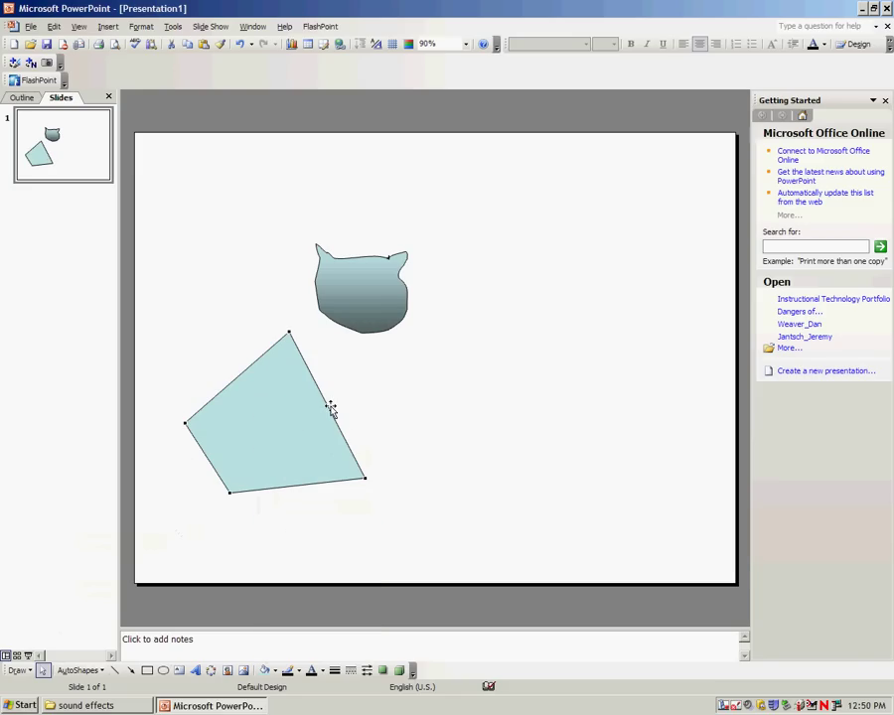
drag(329, 407, 440, 376)
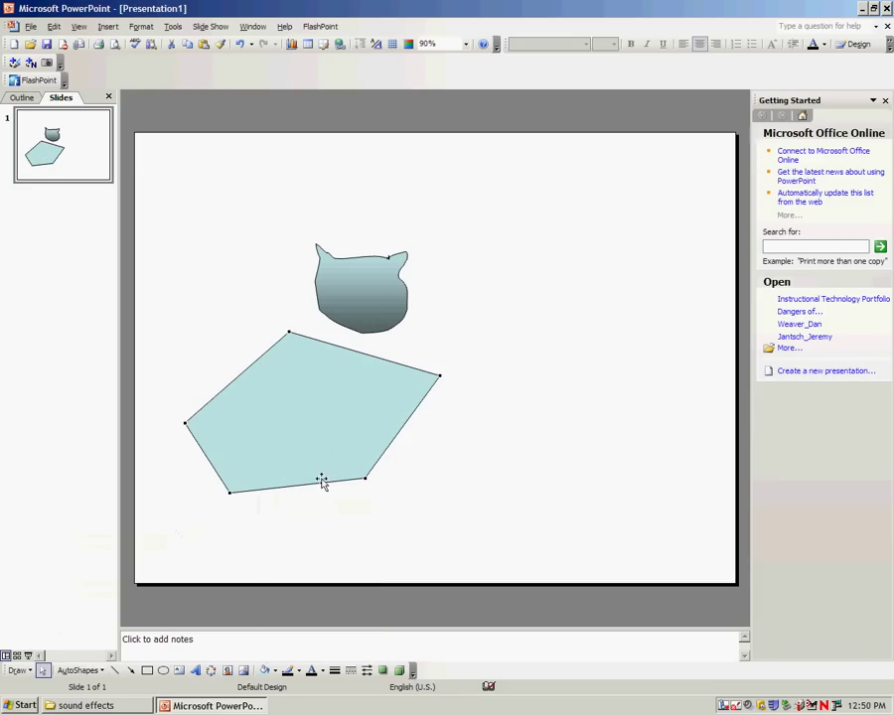
drag(296, 497, 301, 541)
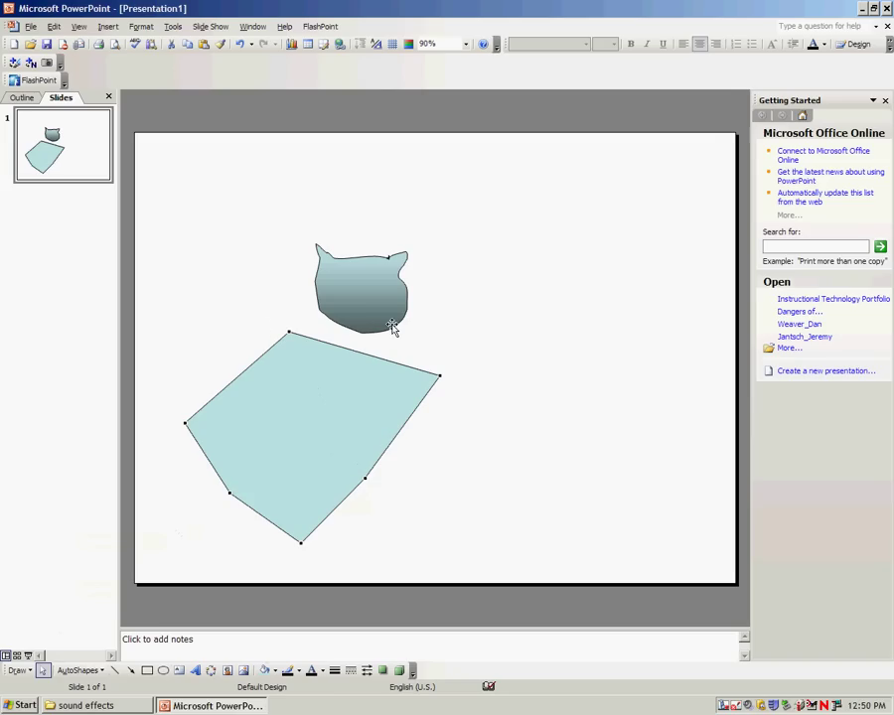
click(469, 251)
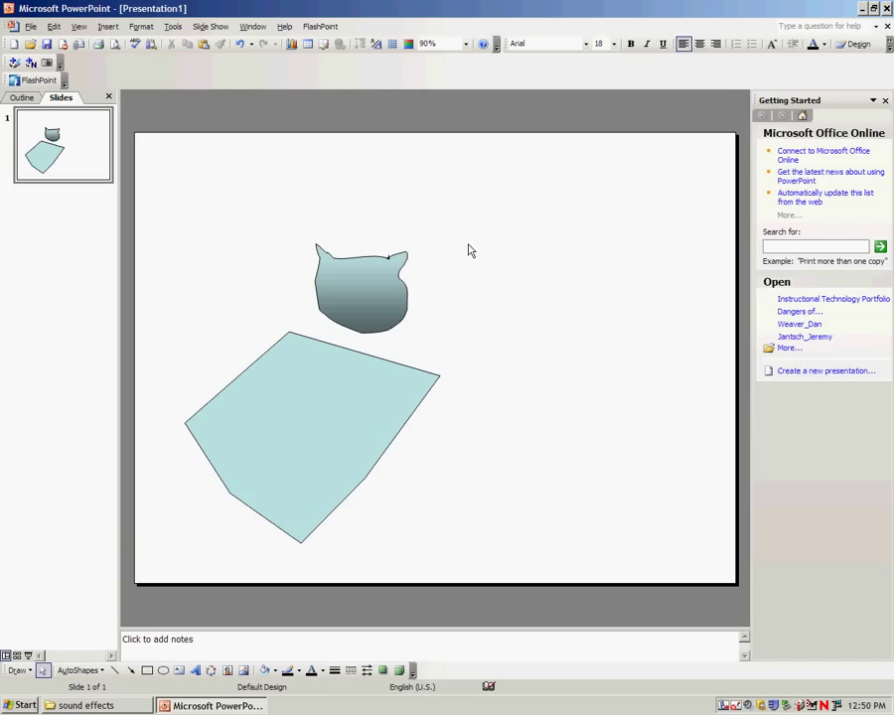
Draw a T-shirt outline with straight edges, a V-neck and short sleeves to the right of the cat head, using the Freeform tool.
click(79, 670)
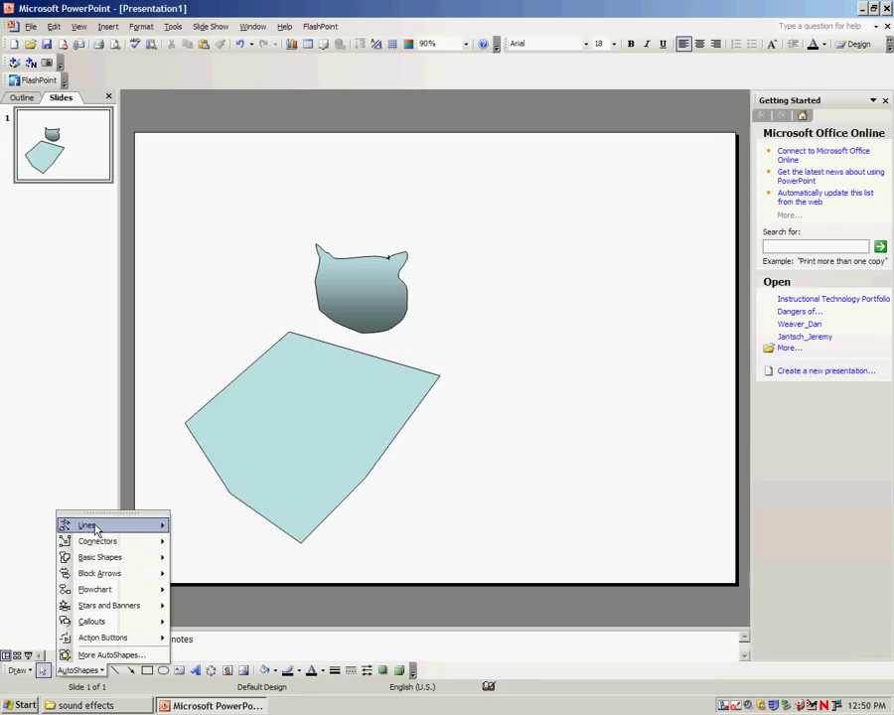
mouse_move(149, 525)
click(191, 543)
click(487, 289)
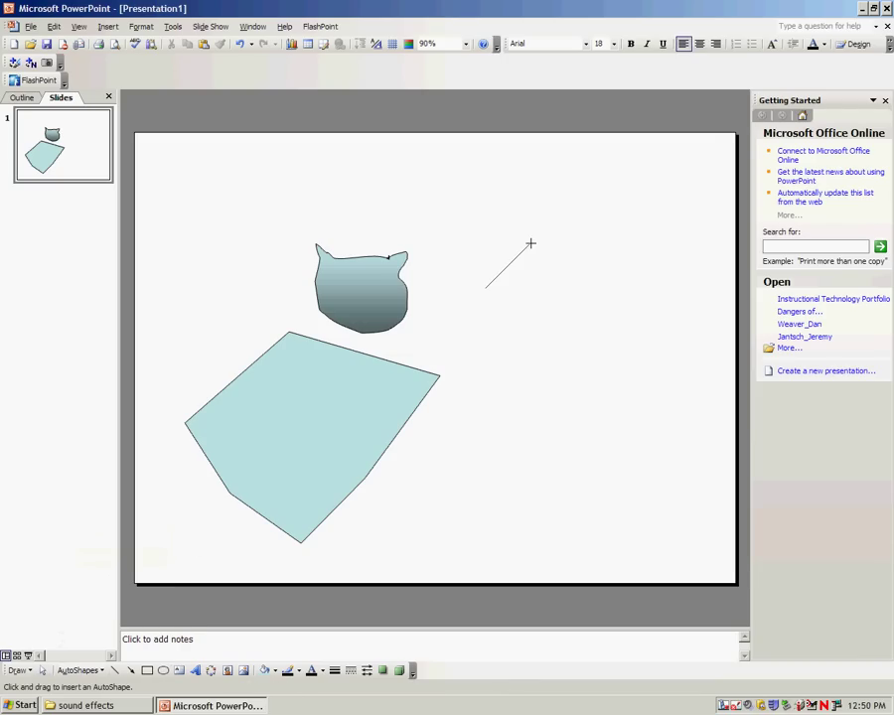
click(530, 242)
click(570, 238)
click(595, 262)
click(611, 239)
click(657, 240)
click(696, 288)
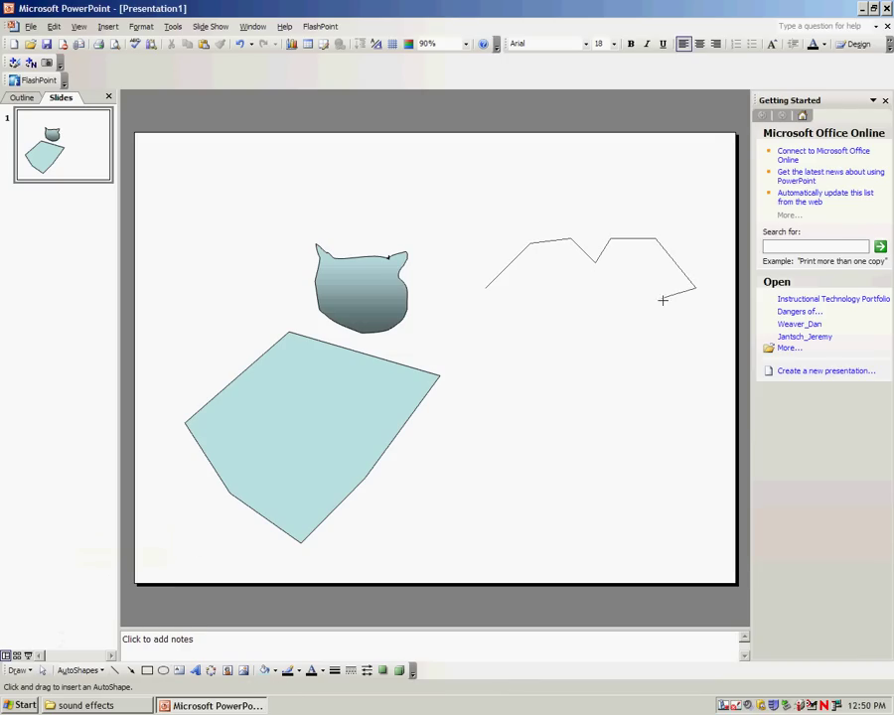
click(649, 302)
click(631, 294)
click(630, 367)
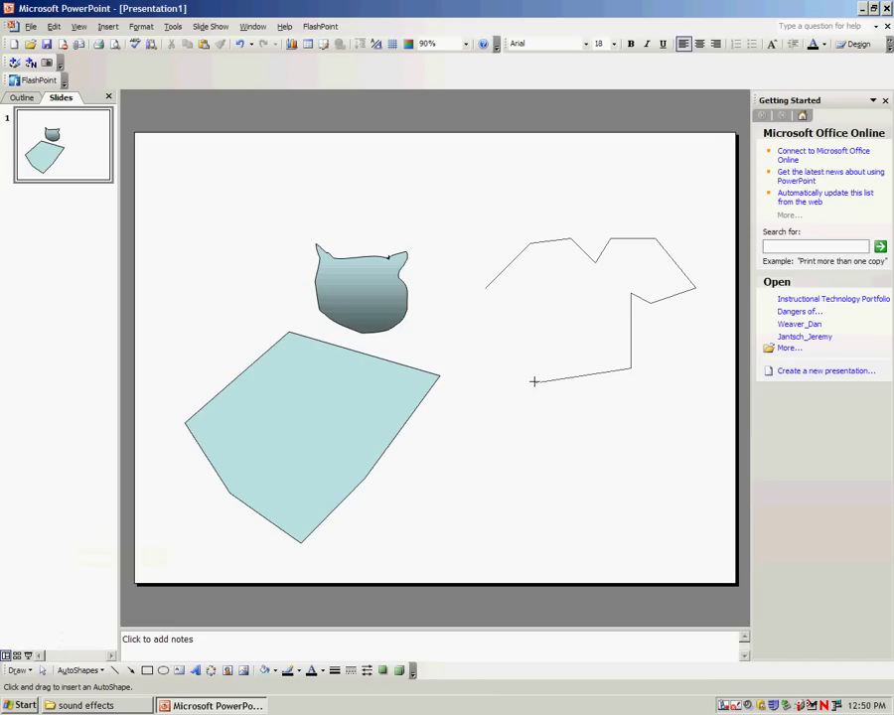
click(521, 383)
click(534, 294)
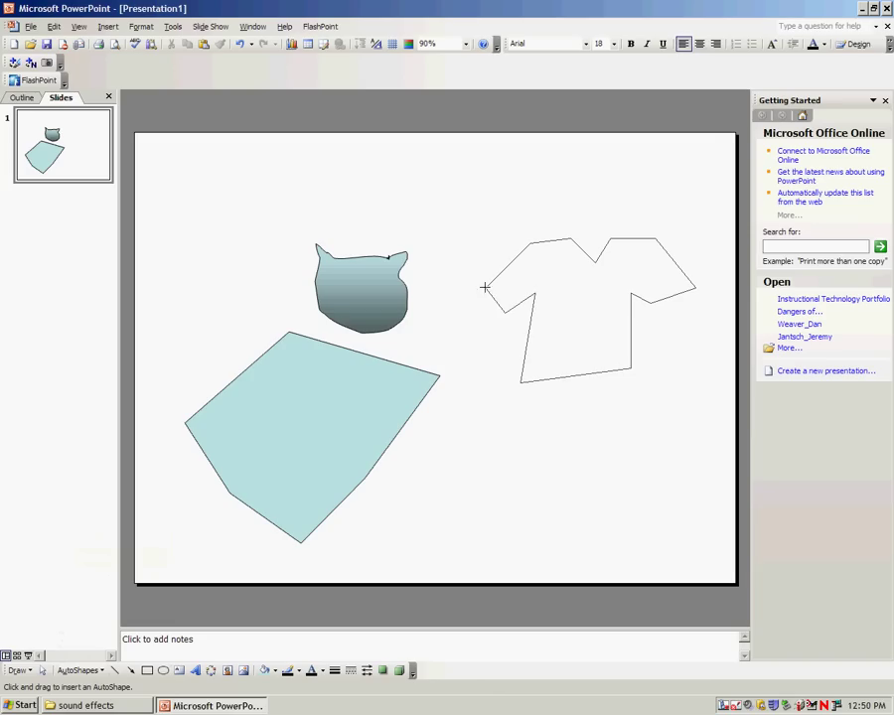